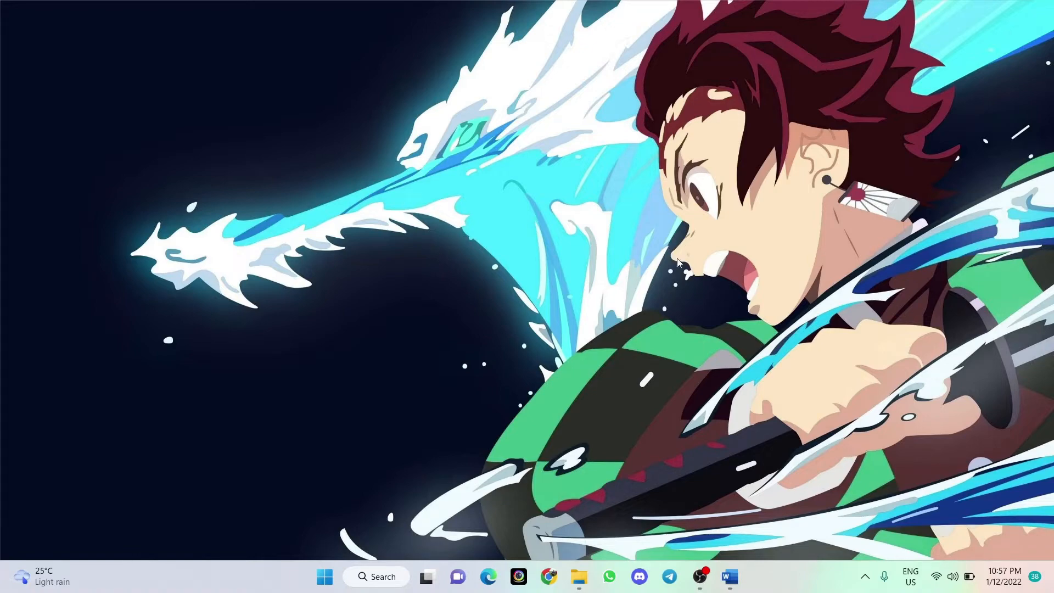
Step: Switch to the CSR proposal document in Word and copy the entire STUDENT ID and NAME table
click(730, 576)
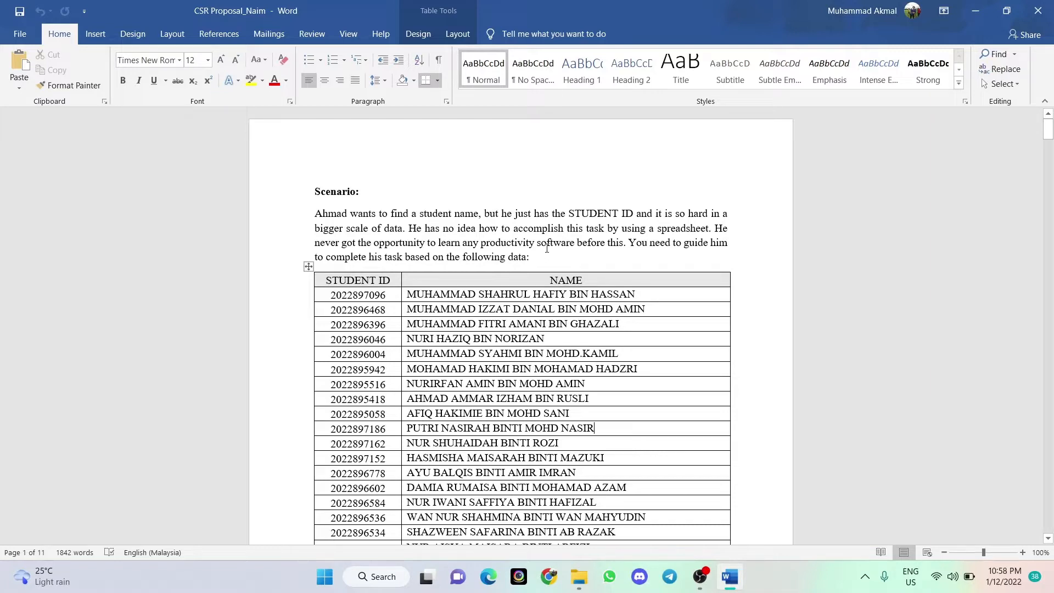
scroll(373, 255, down, 3)
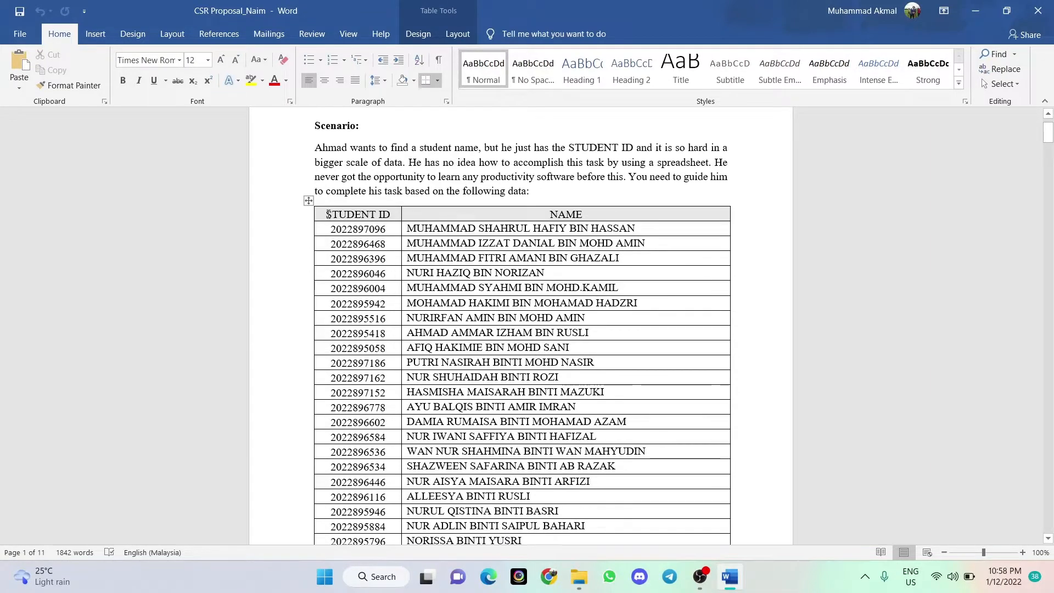
drag(335, 214, 573, 61)
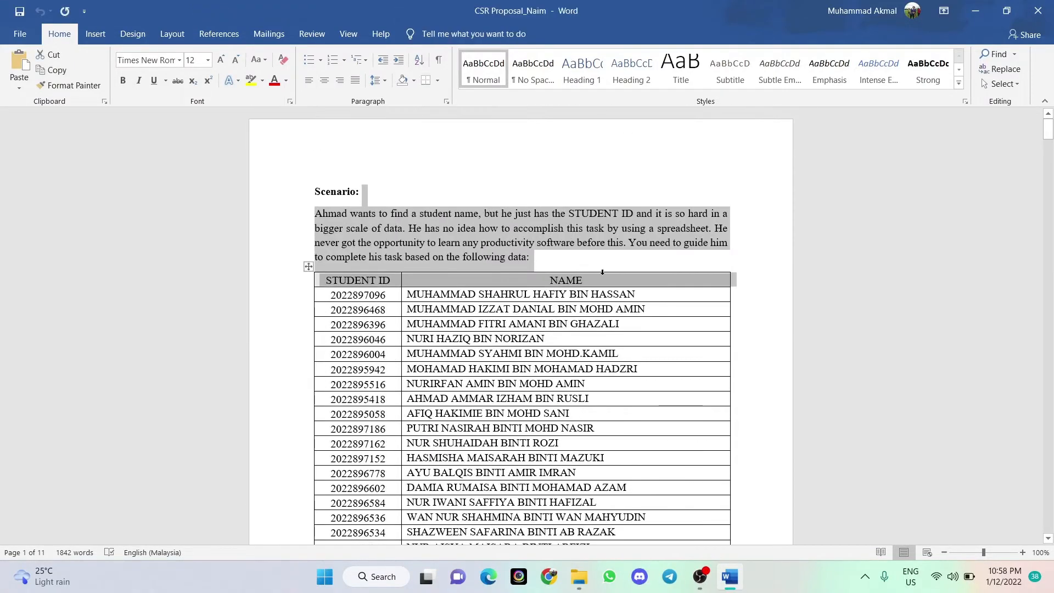
click(603, 248)
drag(1050, 138, 1015, 138)
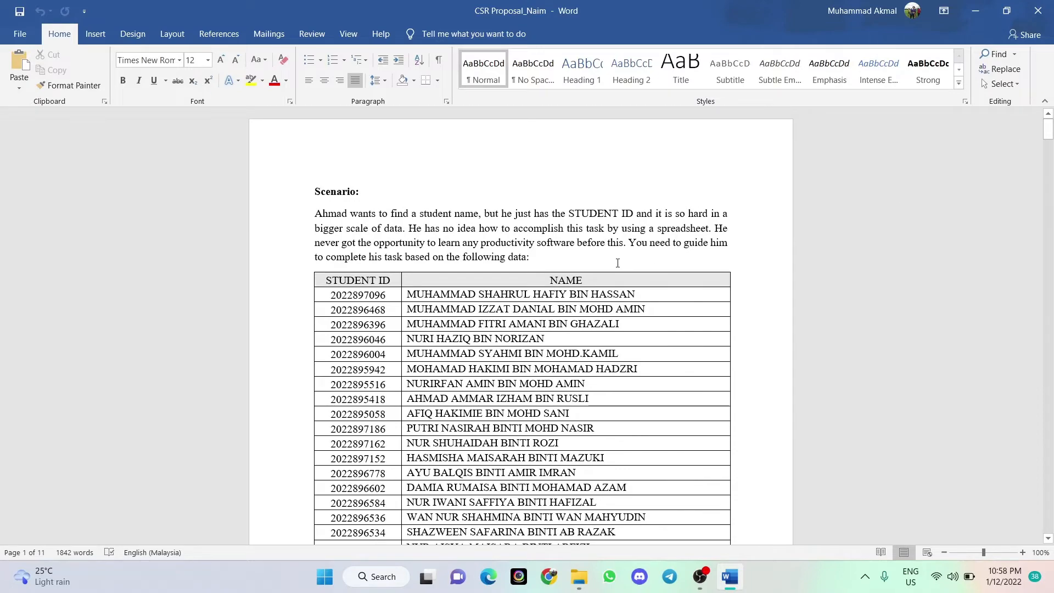
scroll(574, 314, down, 1)
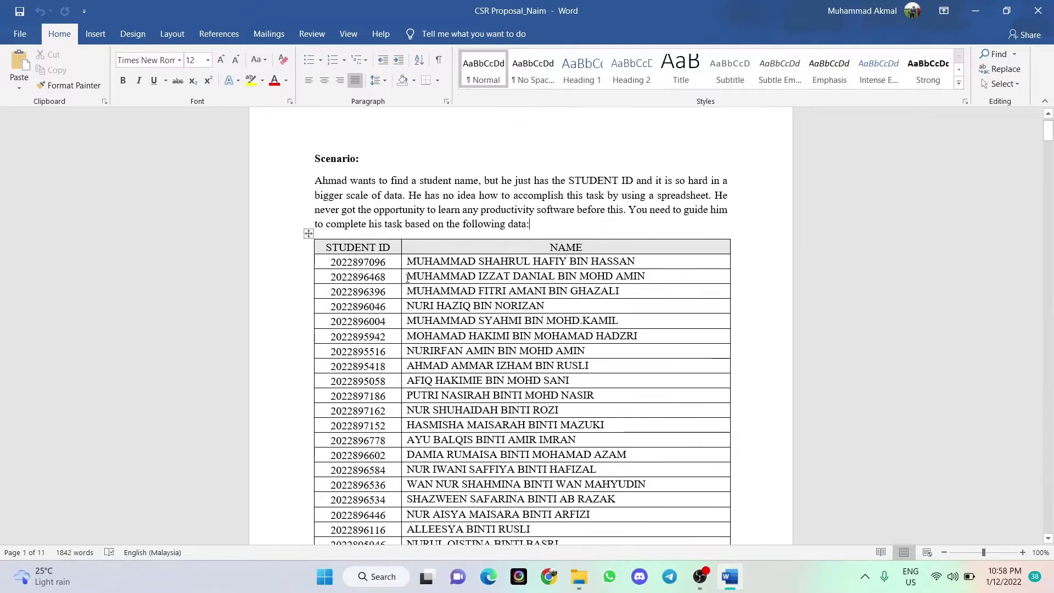
drag(327, 246, 612, 217)
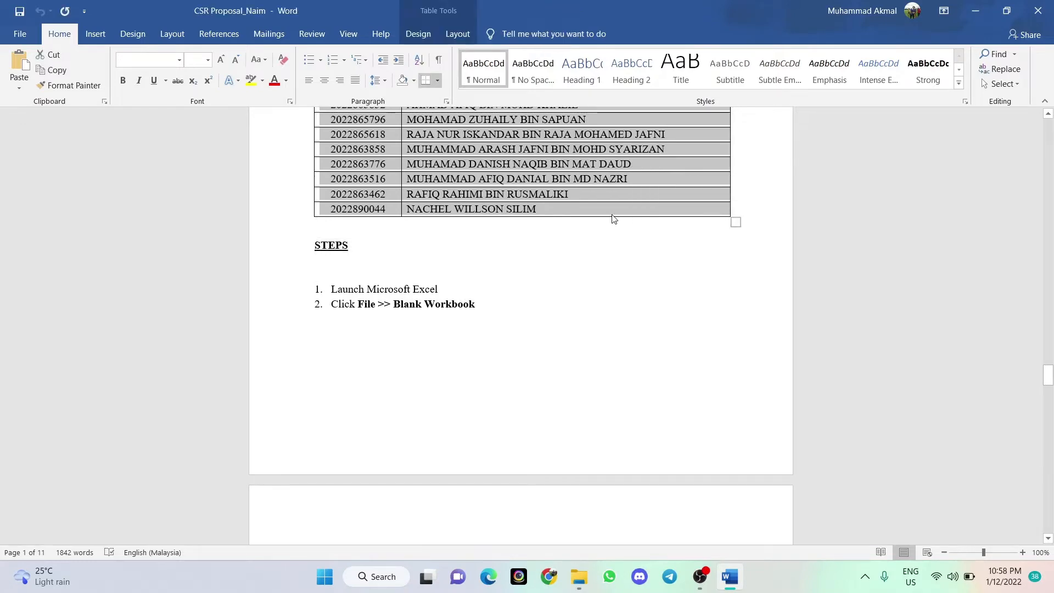
drag(1049, 373, 1049, 132)
Step: Launch Excel and create a blank workbook
click(325, 576)
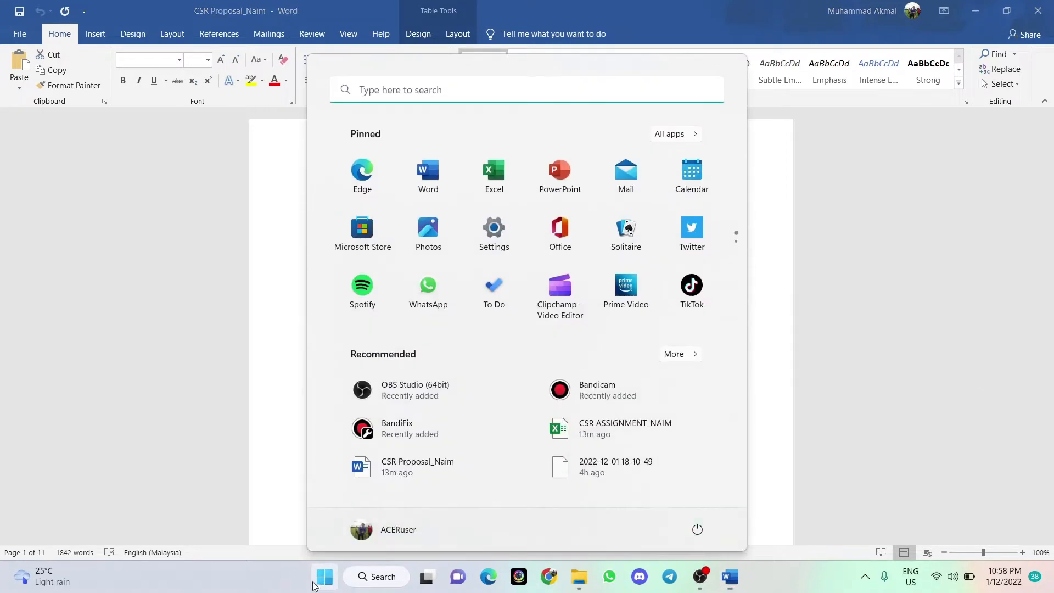
click(494, 173)
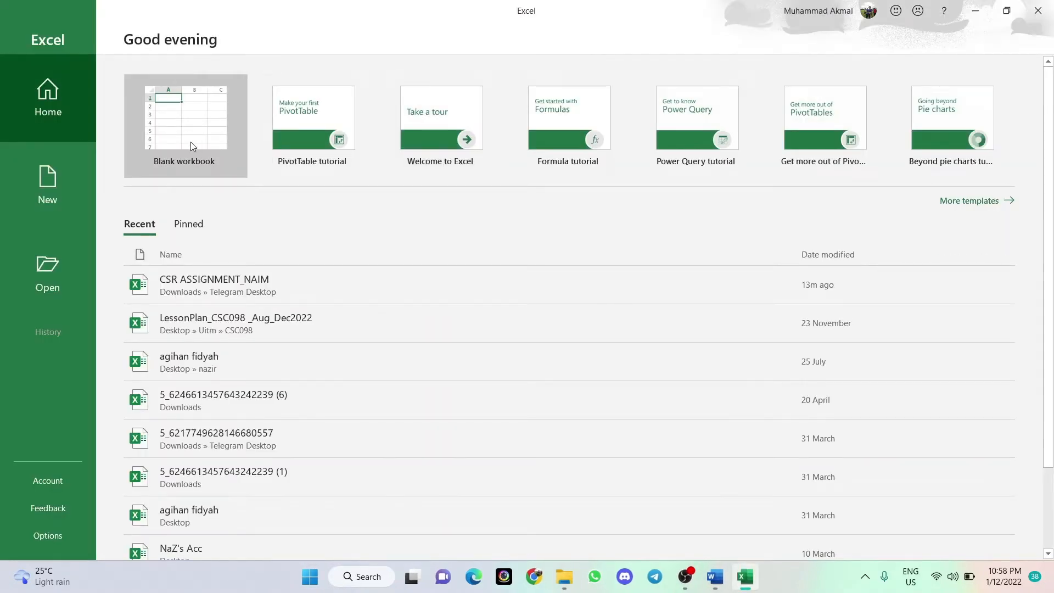
click(190, 142)
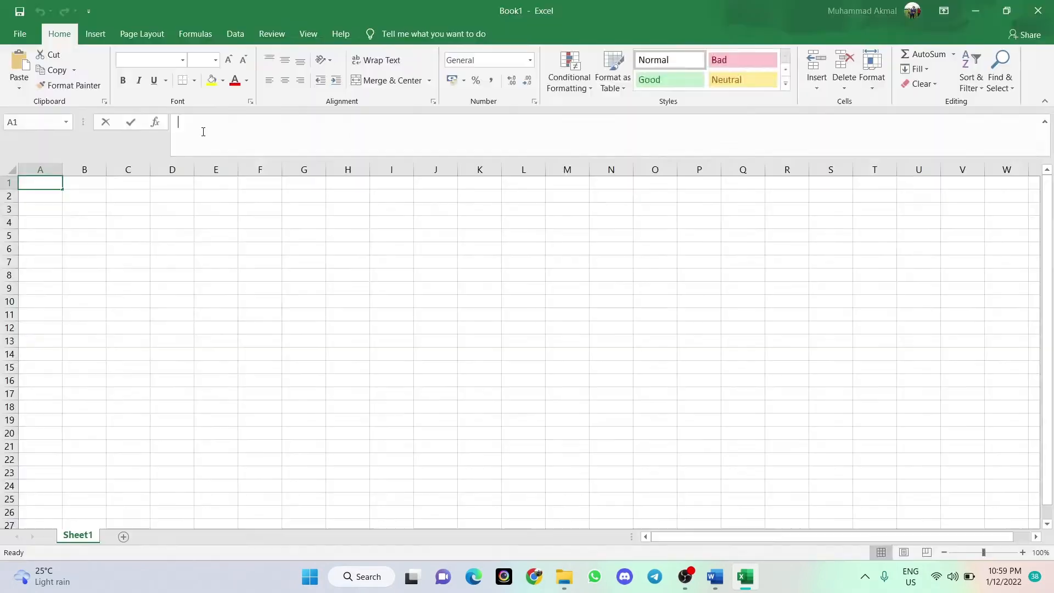
Step: Paste the copied student table into Sheet1 starting at cell A1
click(69, 186)
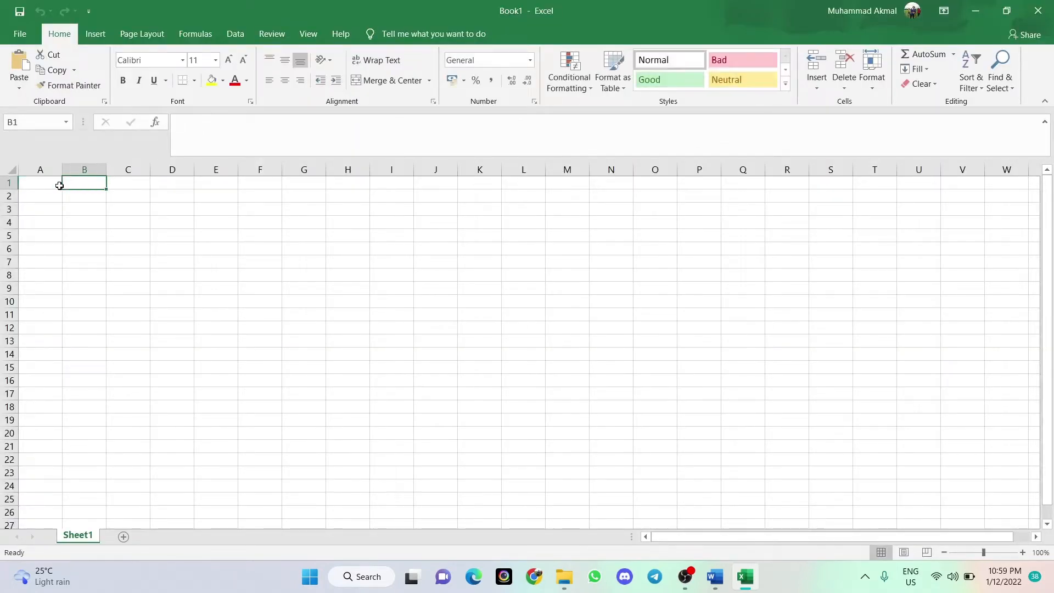
click(50, 186)
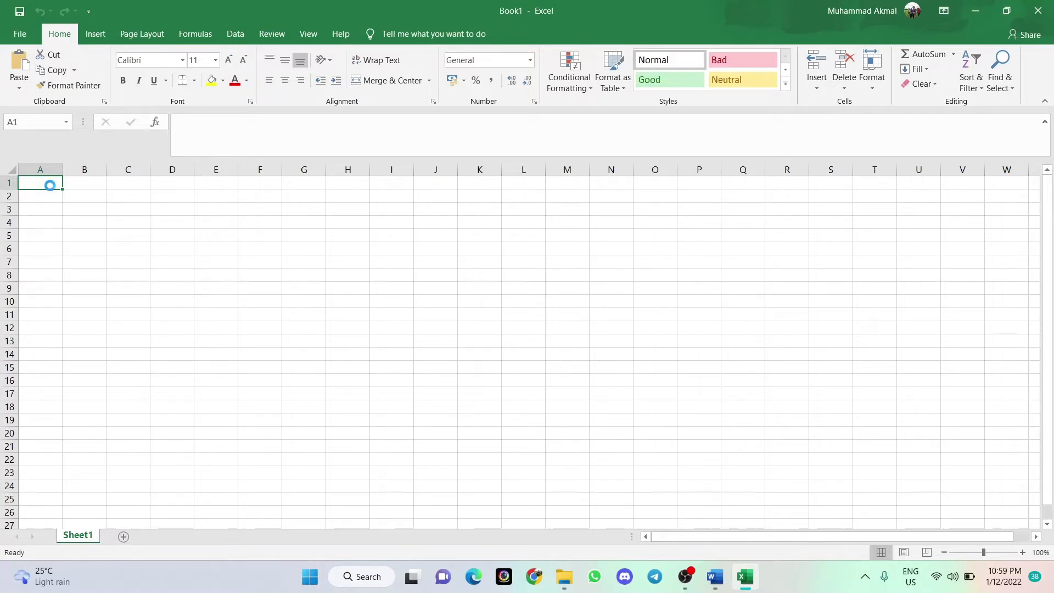
key(ctrl+v)
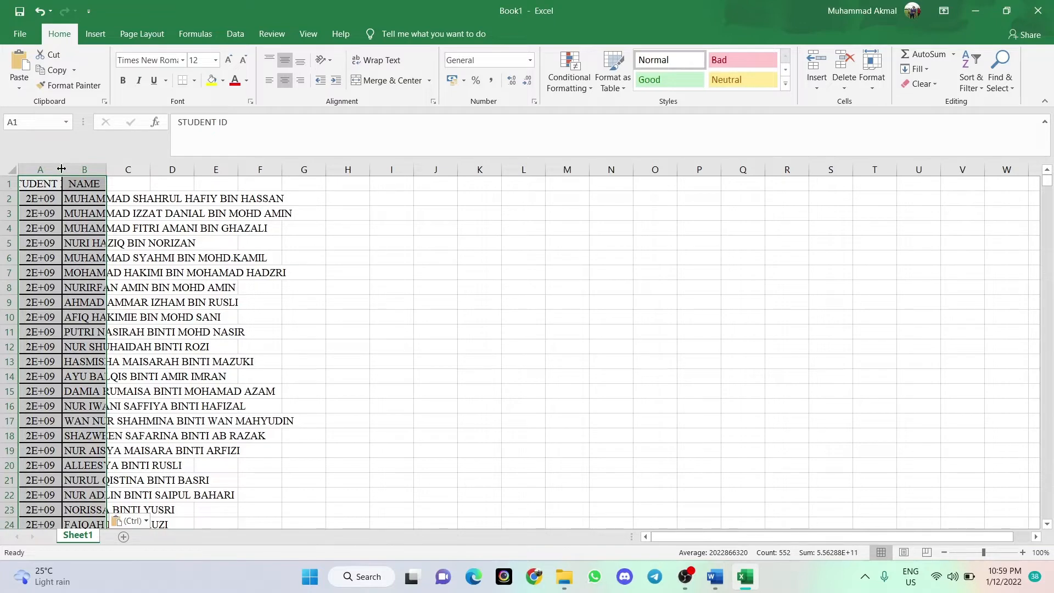
Step: Widen columns A and B so the full student IDs and names fit
drag(62, 169, 402, 168)
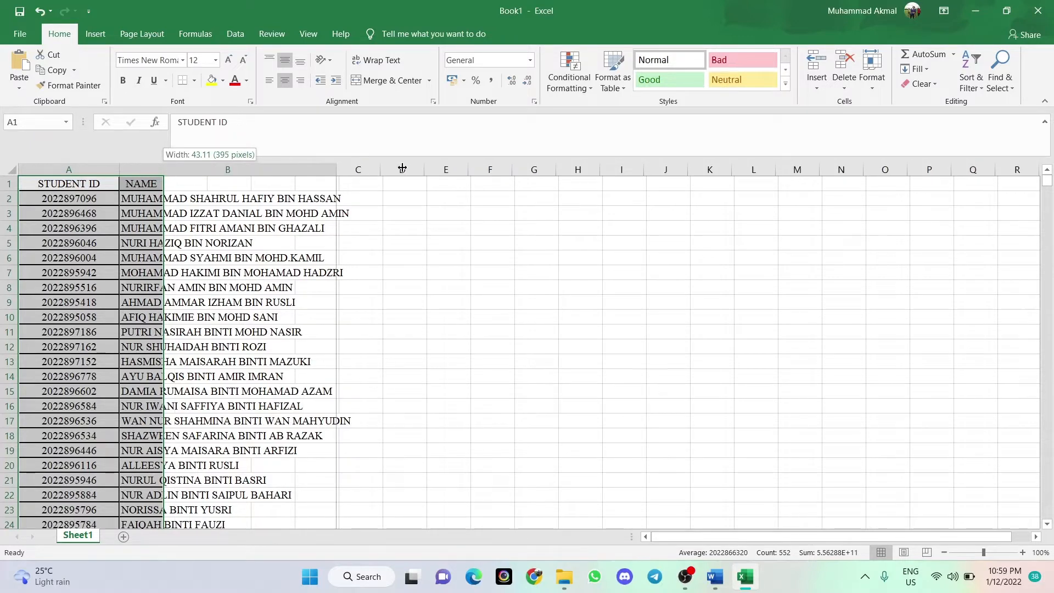
drag(465, 165, 596, 163)
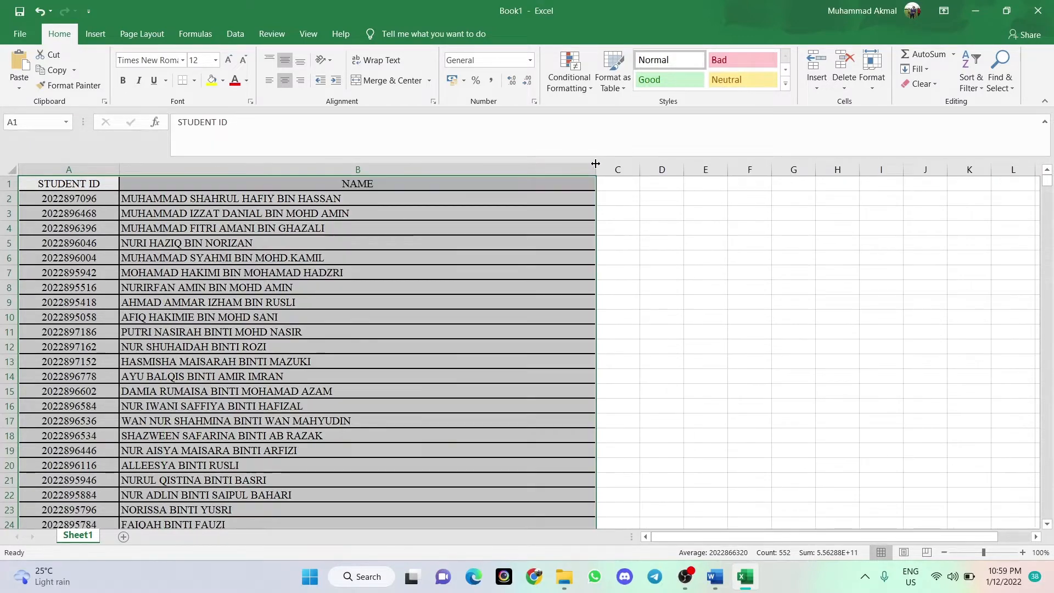
click(626, 190)
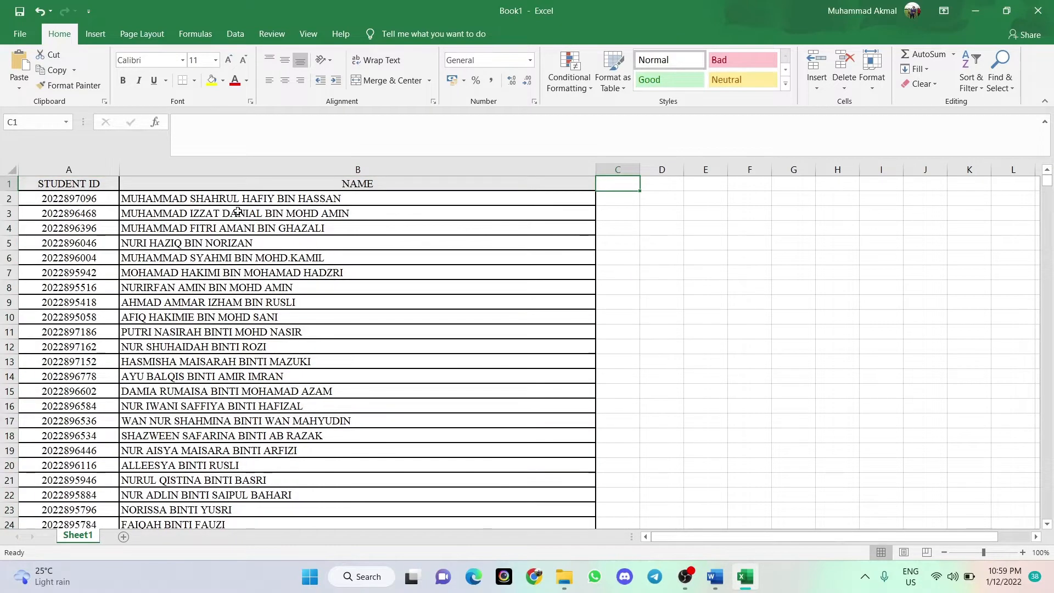
click(102, 185)
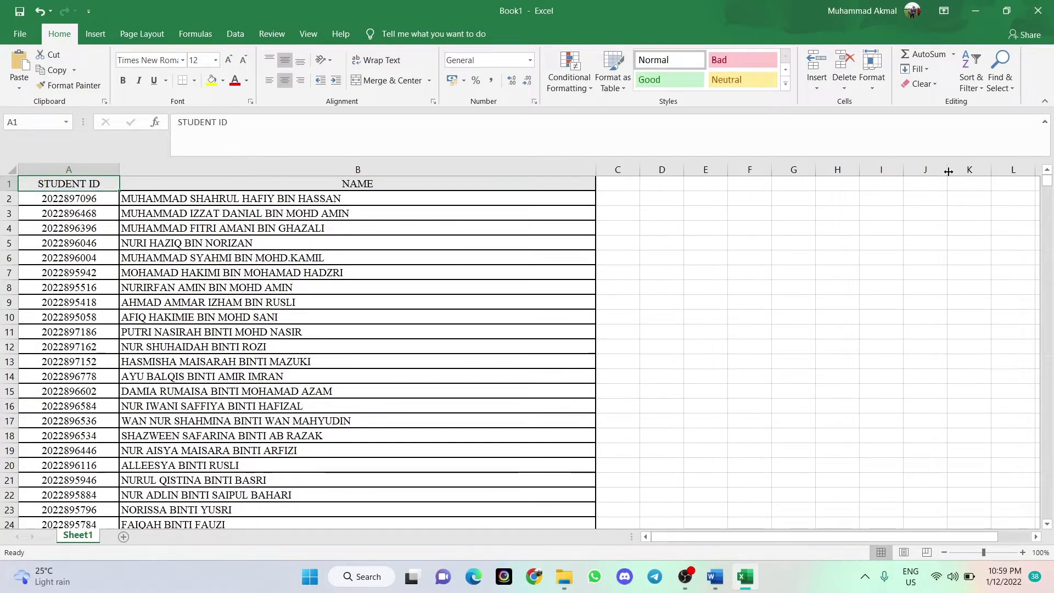
click(983, 214)
Step: Apply Wrap Text to the whole student table, A1:B276, to even out the oversized row heights
drag(1046, 183, 1048, 312)
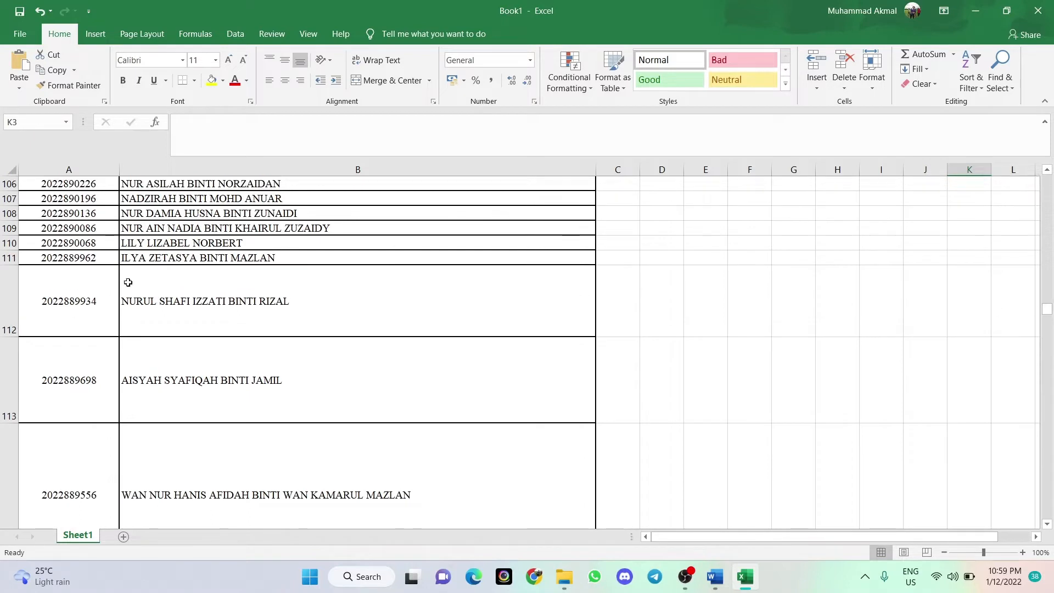
click(41, 259)
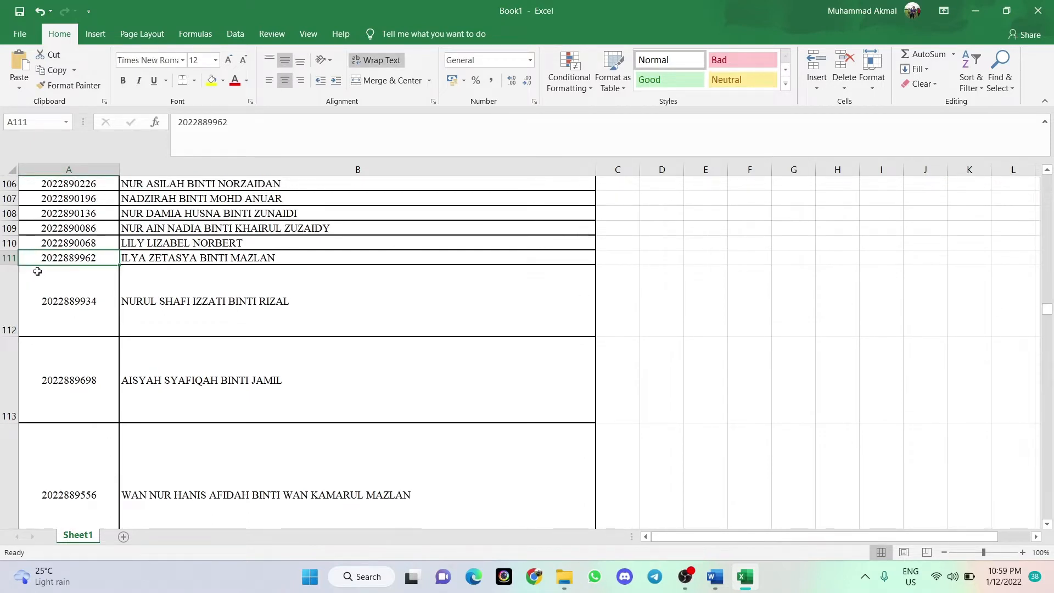
click(45, 275)
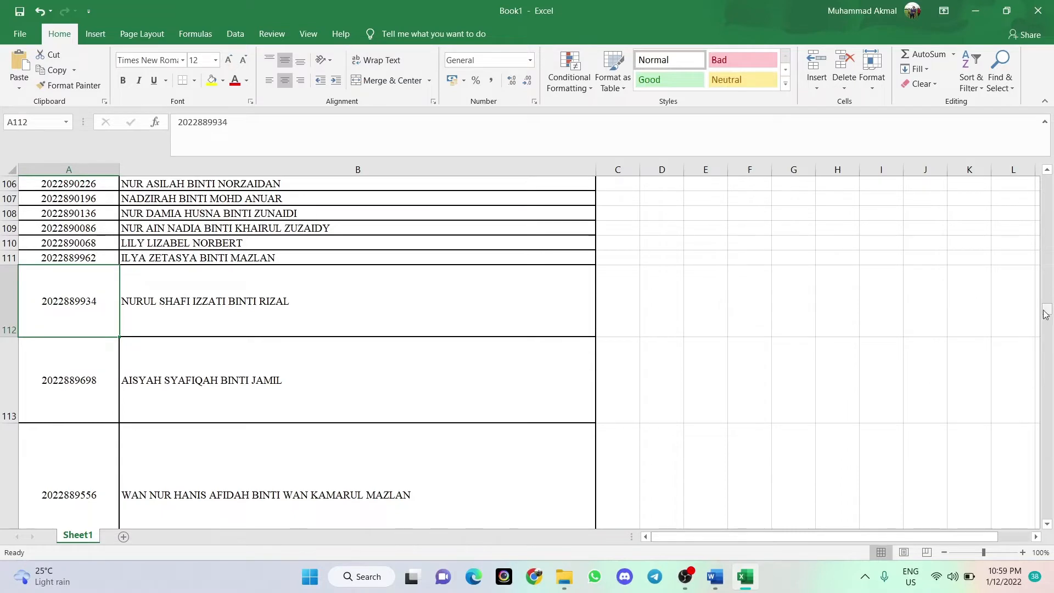
drag(1046, 310, 1039, 181)
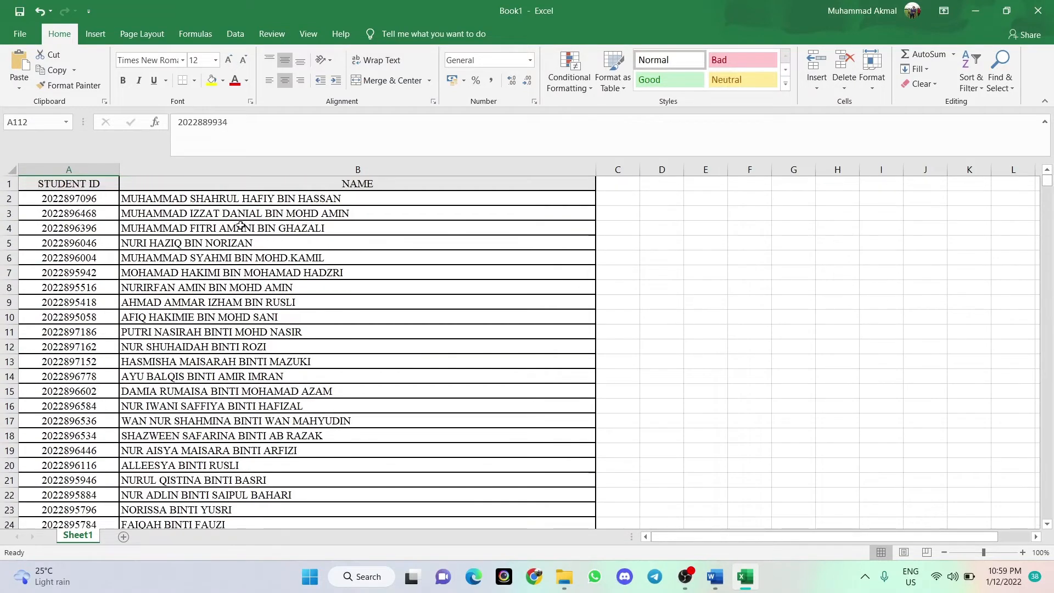
click(74, 184)
key(ctrl+shift+End)
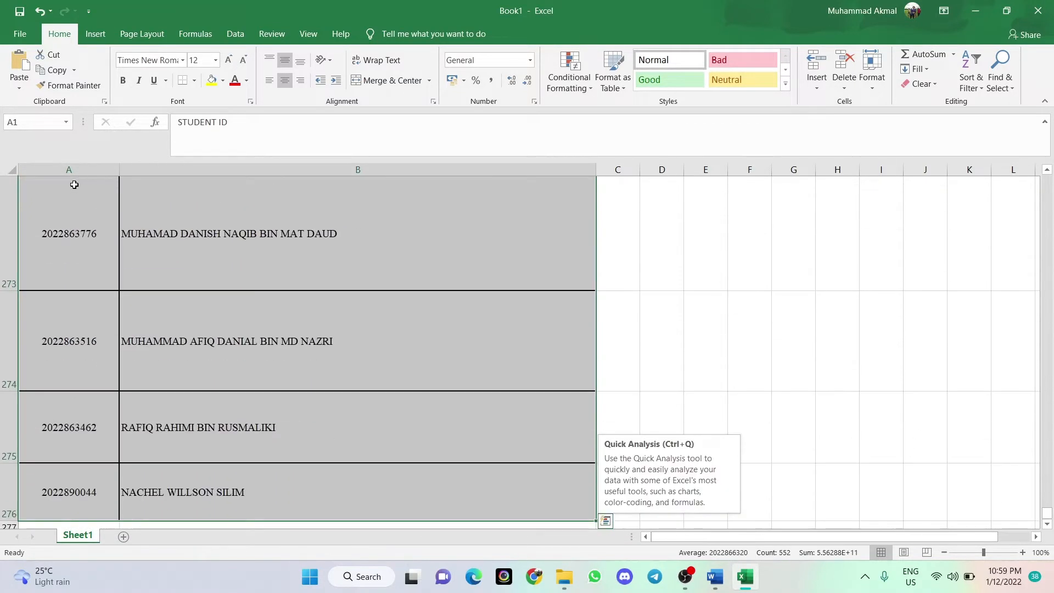
click(379, 66)
drag(1046, 189, 1019, 510)
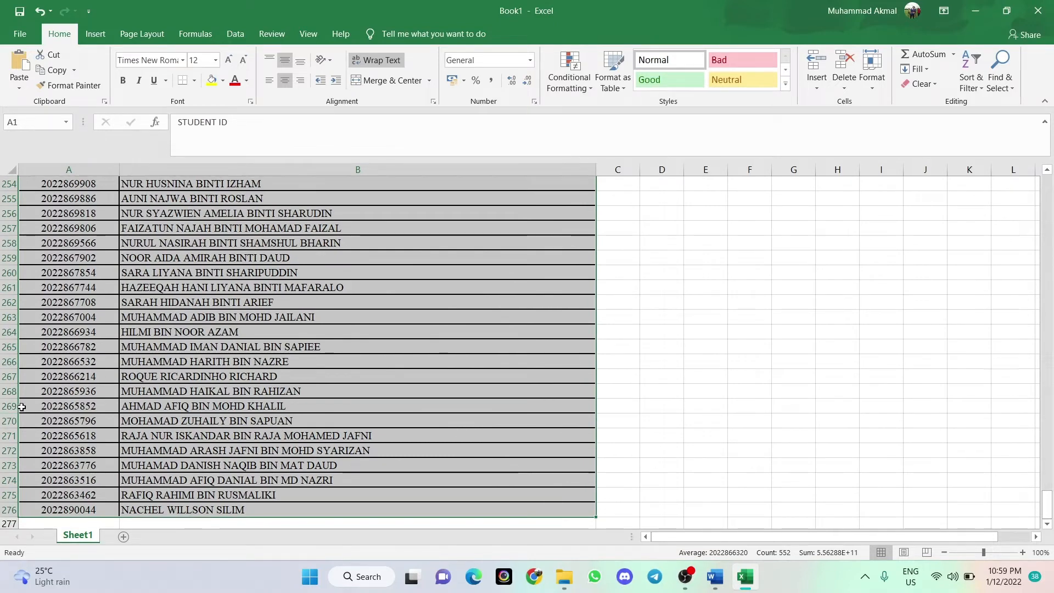
click(787, 406)
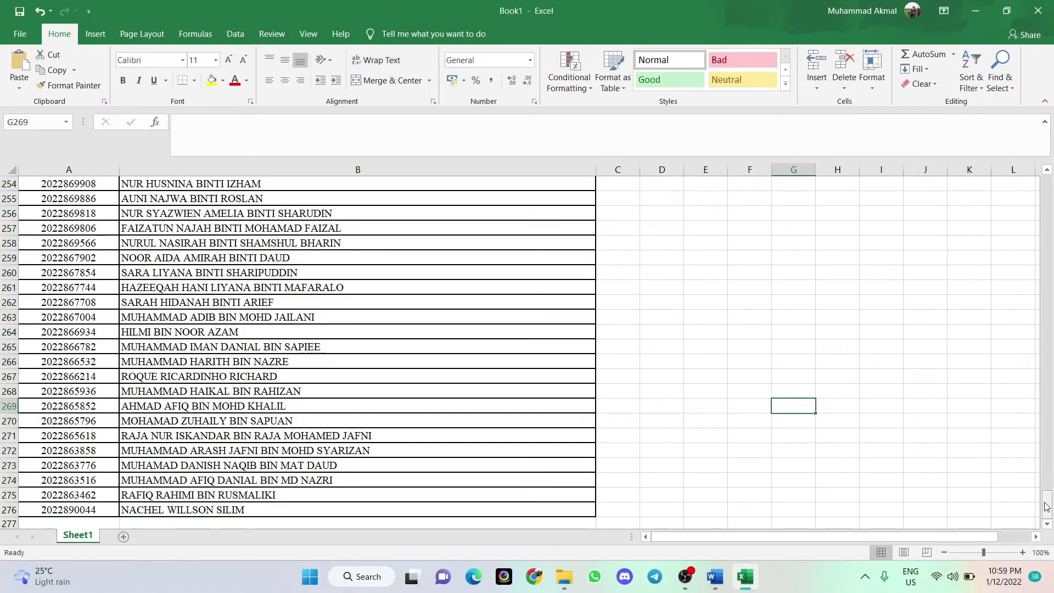
drag(1049, 506, 1048, 186)
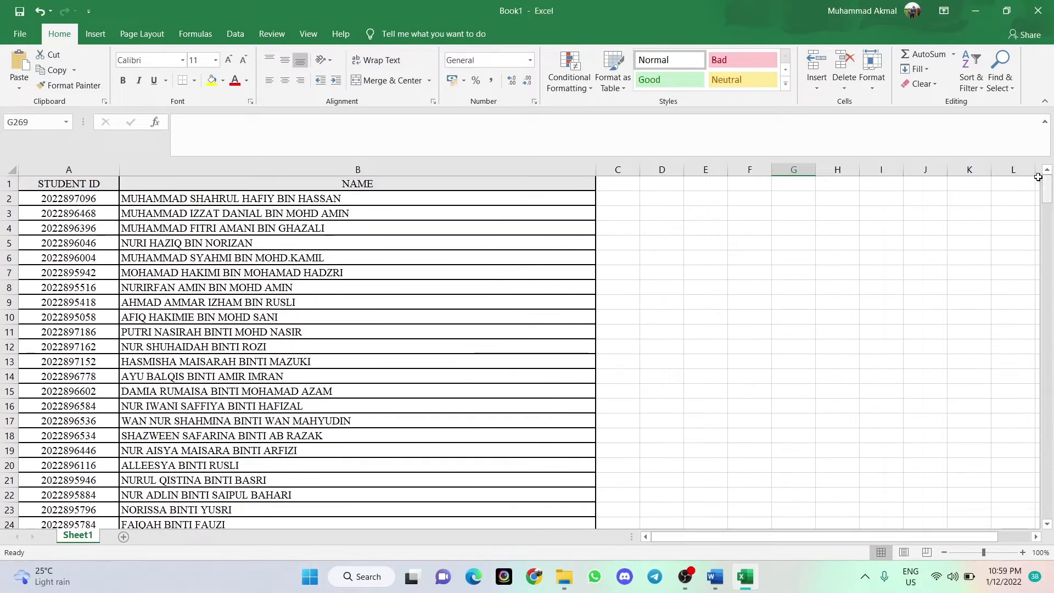
Step: Begin a VLOOKUP formula in cell D2, entering =VLOOKUP( up to the opening bracket
click(660, 200)
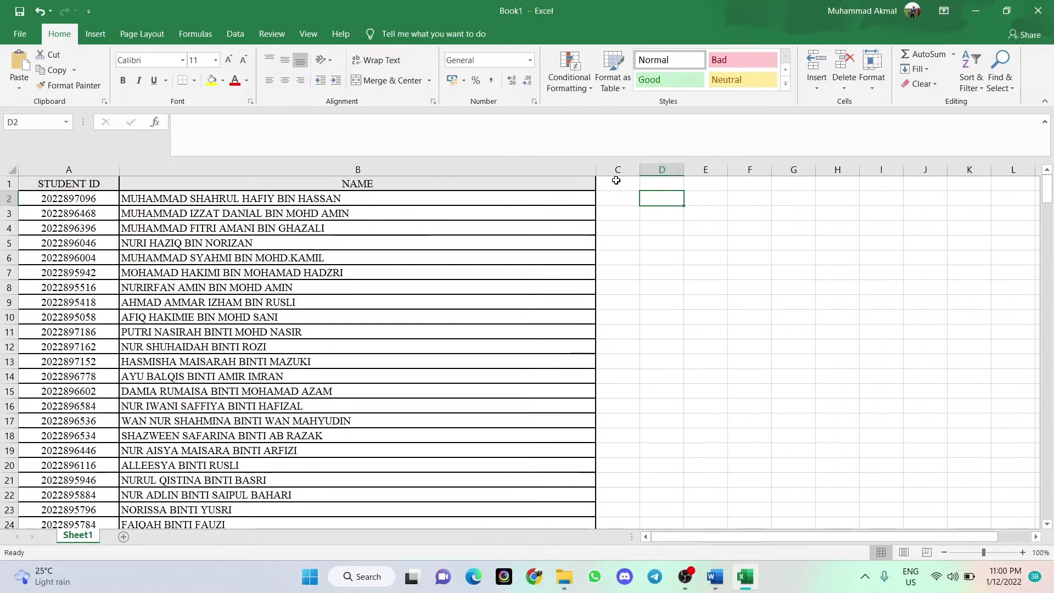
click(342, 137)
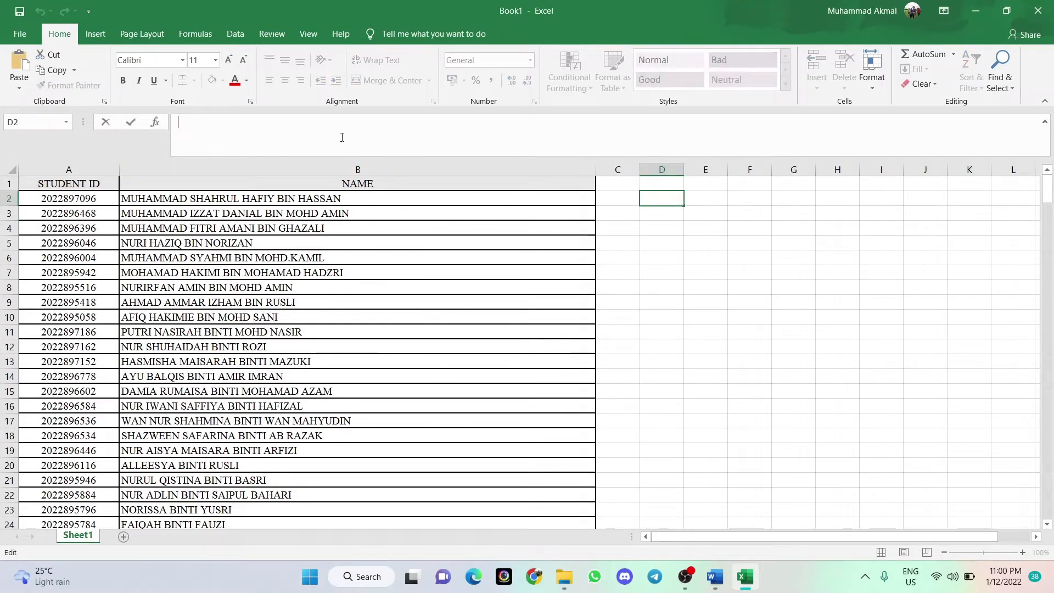
text(=)
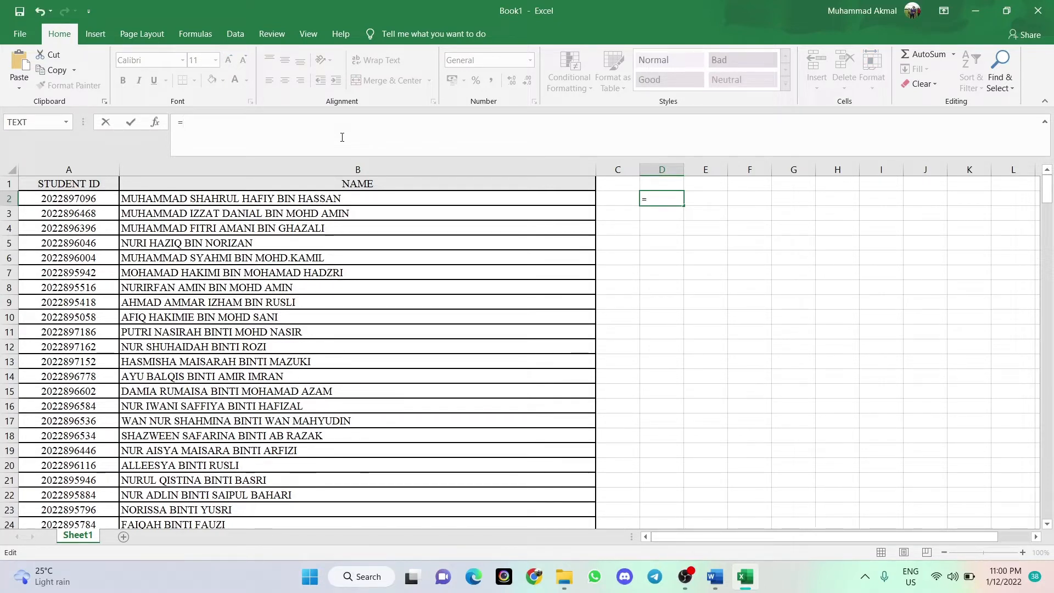
text(VLOO)
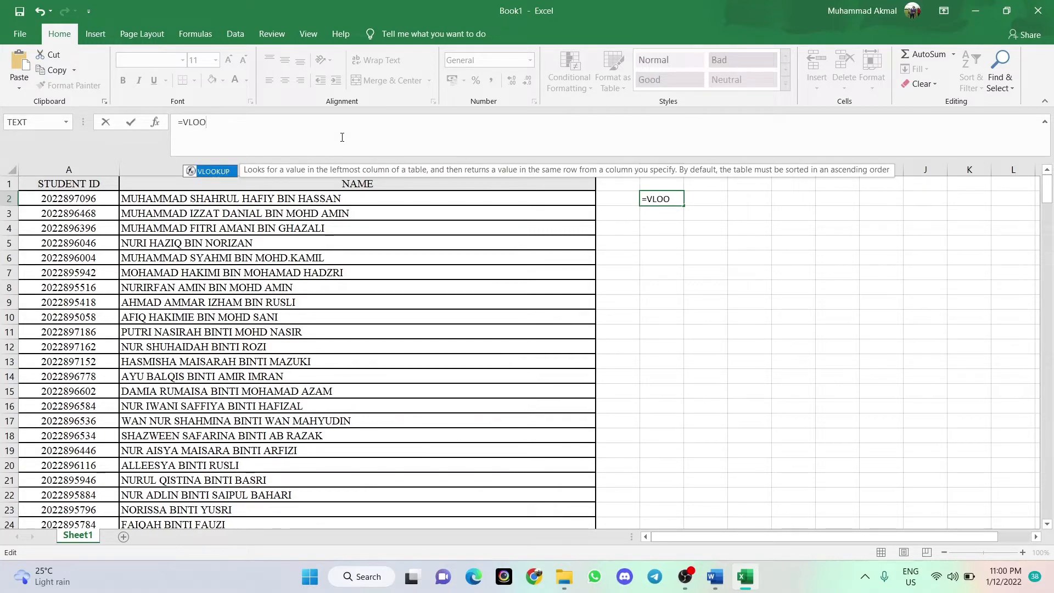
text(KUP()
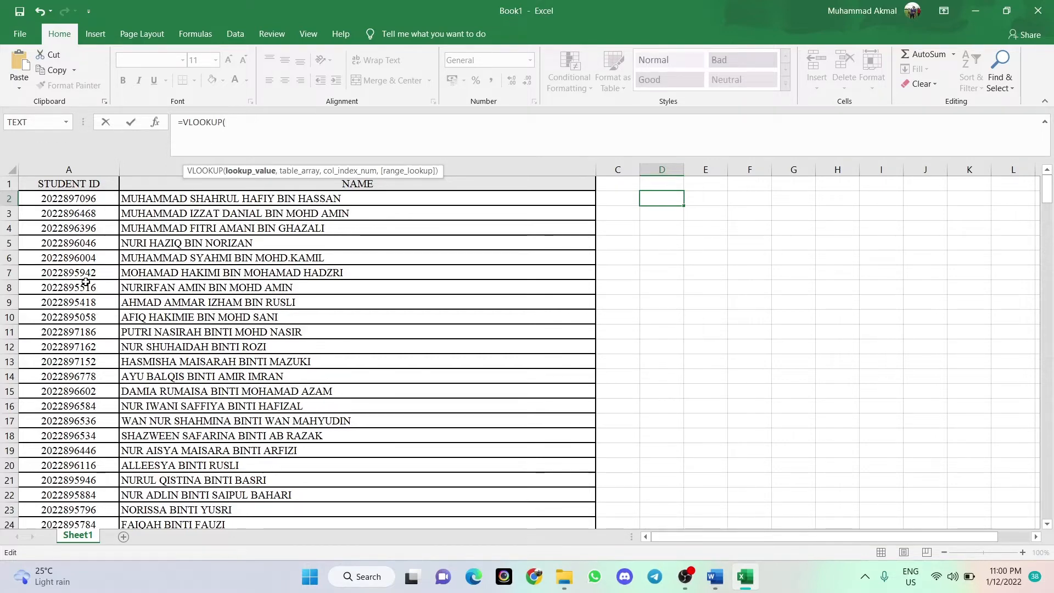
Step: Look through the student ID column down to around row 147 for an ID to use as the lookup value
scroll(83, 280, down, 3)
scroll(83, 280, up, 3)
scroll(151, 285, down, 8)
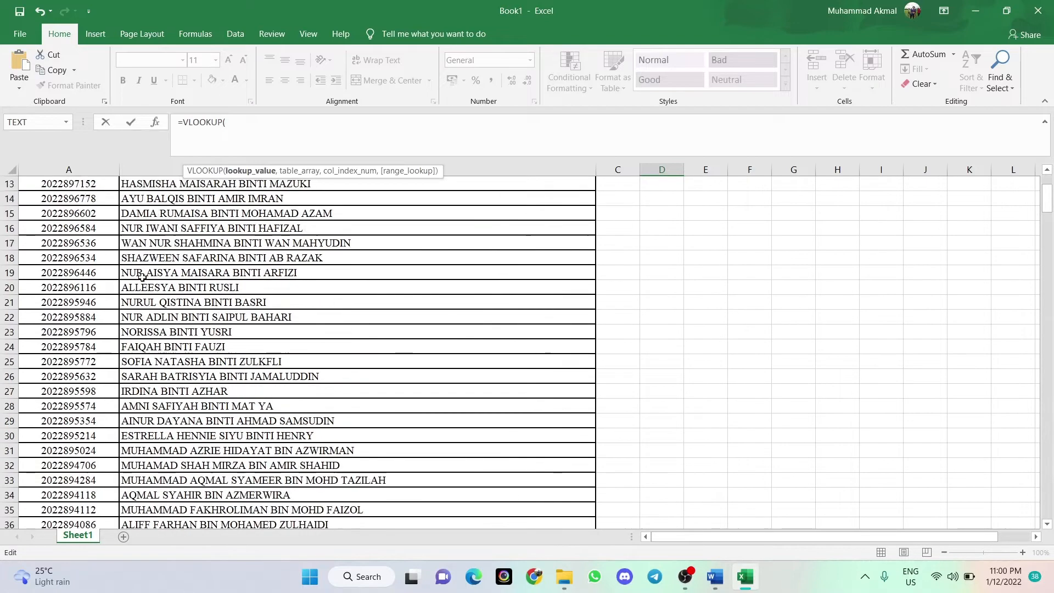
scroll(139, 273, up, 8)
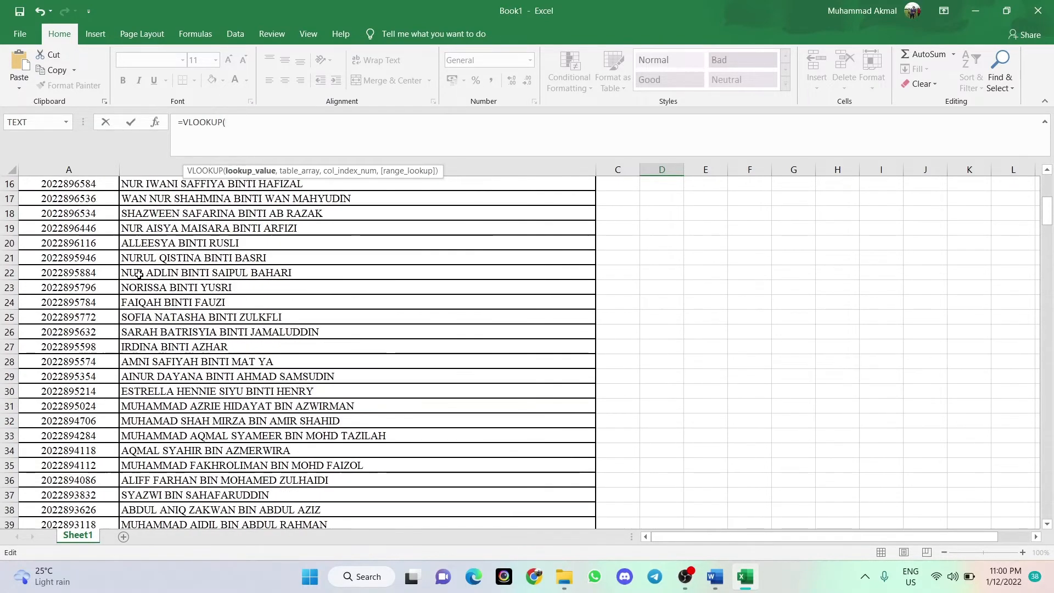
scroll(139, 269, down, 8)
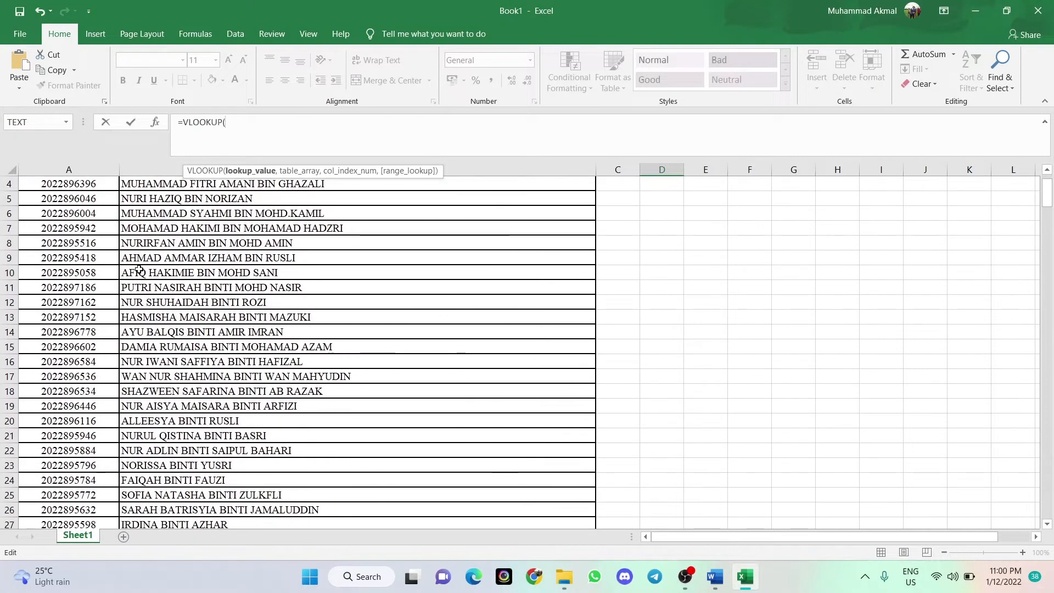
scroll(136, 256, down, 3)
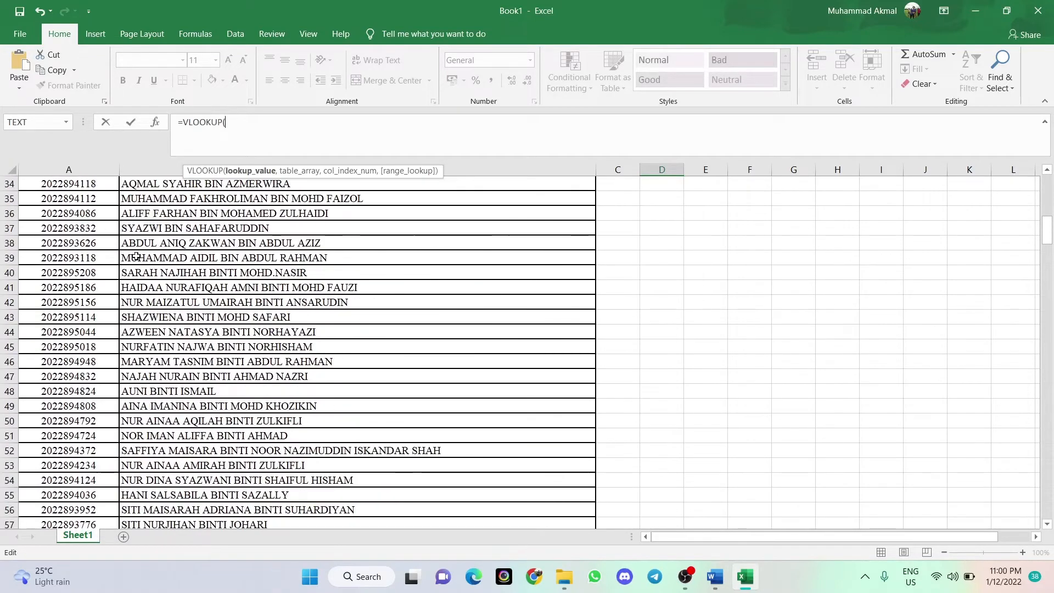
scroll(136, 256, down, 8)
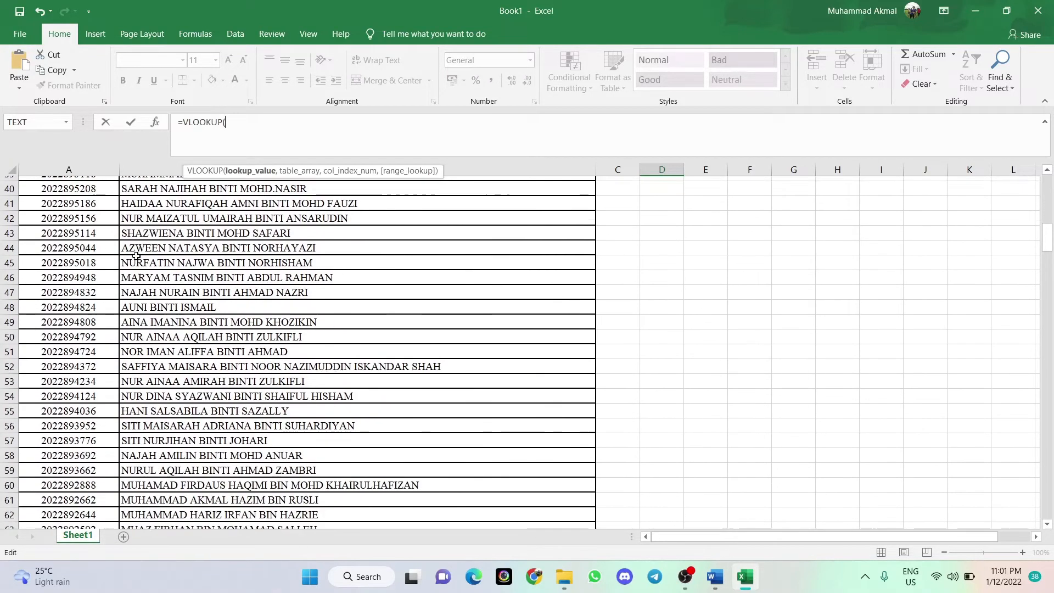
scroll(136, 256, down, 12)
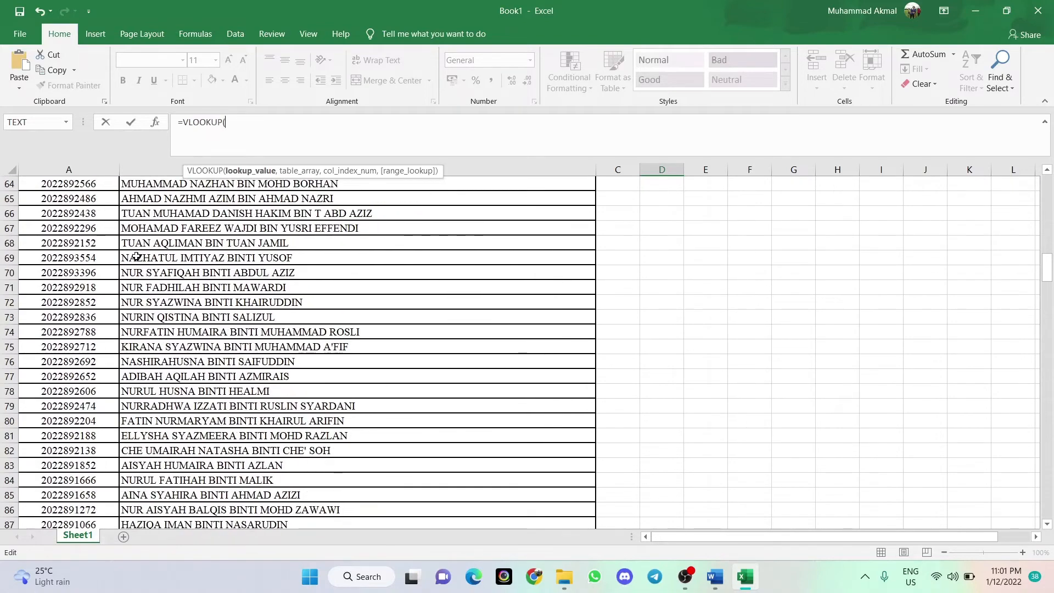
scroll(136, 256, down, 7)
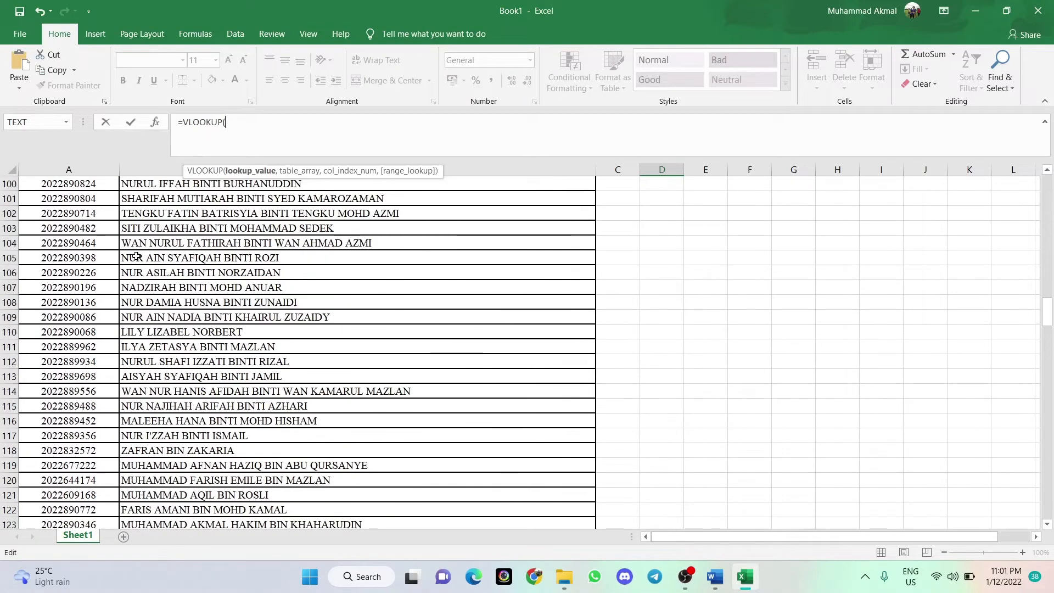
scroll(136, 256, down, 5)
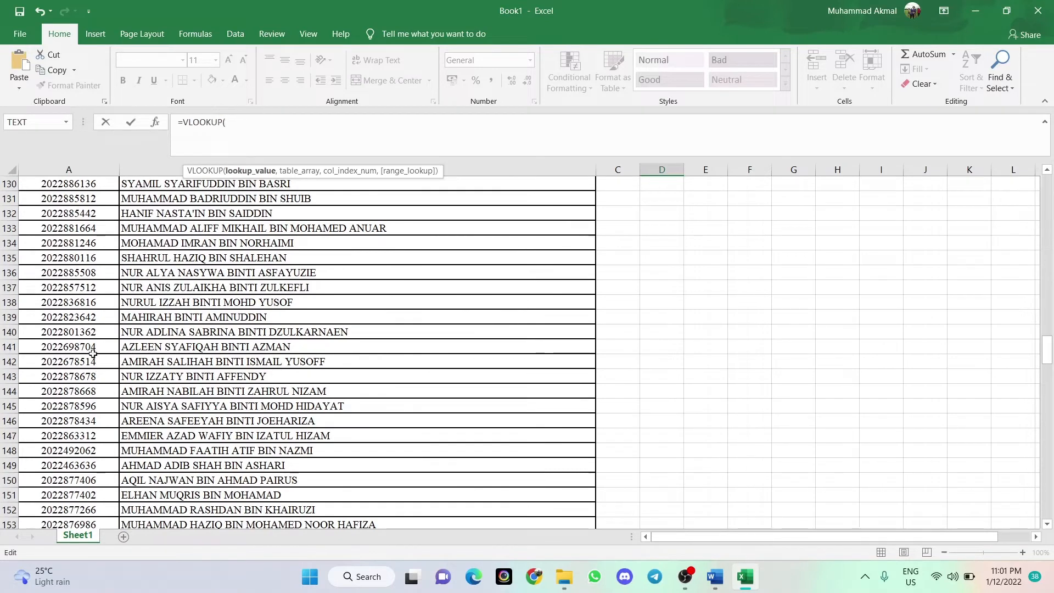
scroll(57, 391, down, 1)
click(57, 391)
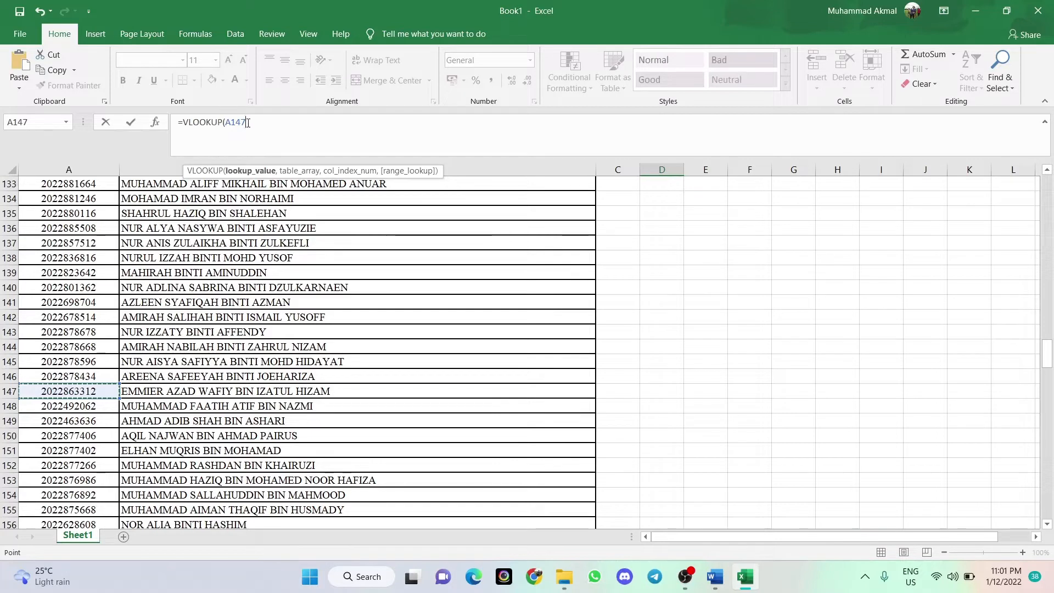
drag(243, 124, 227, 123)
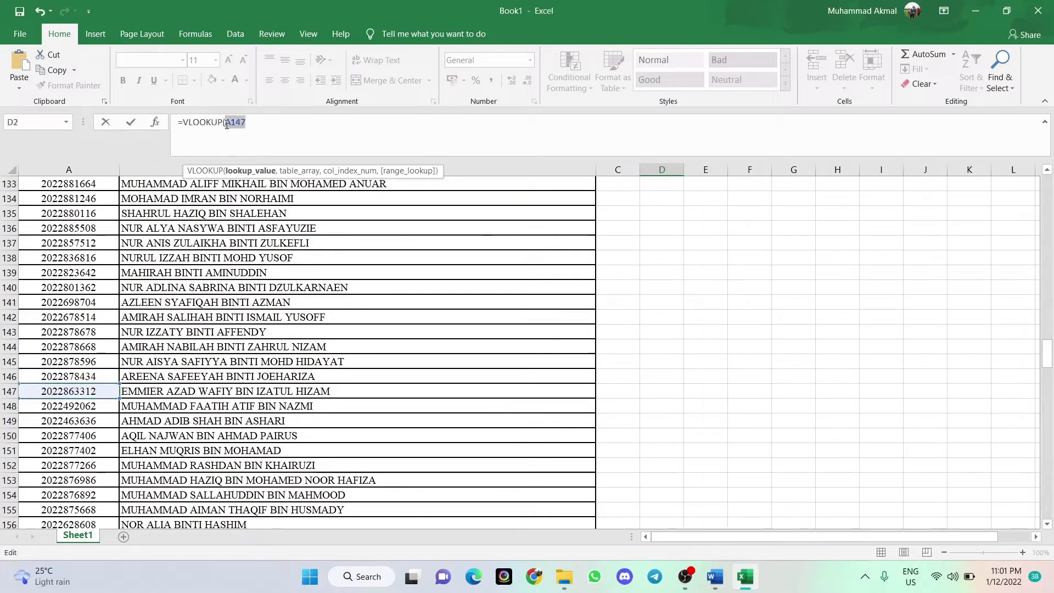
key(BackSpace)
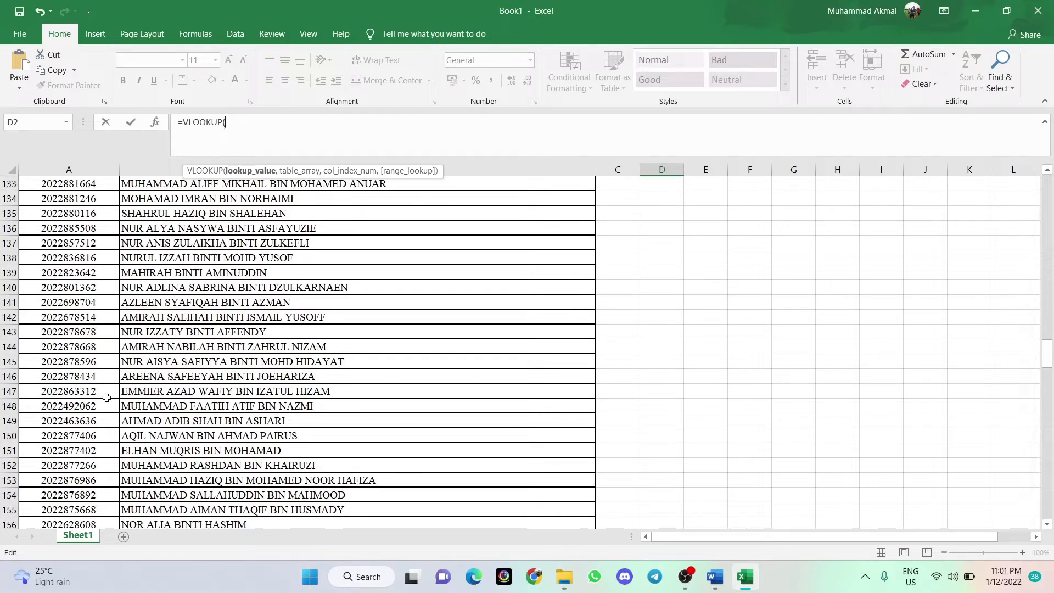
Step: Enter the student ID shown in row 147 as the formula's lookup value, followed by a comma
text(2022)
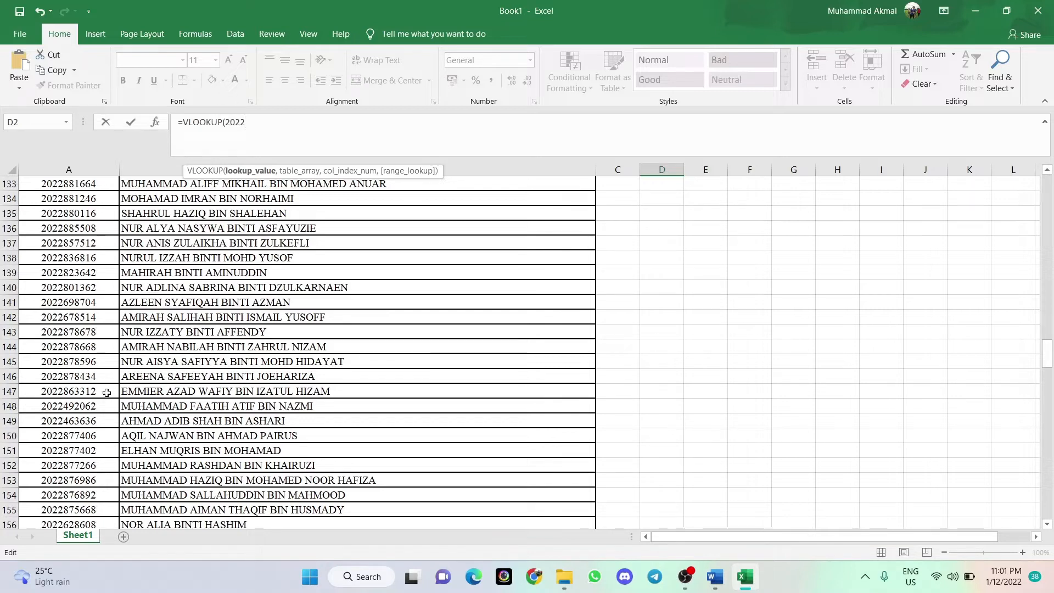
text(863312)
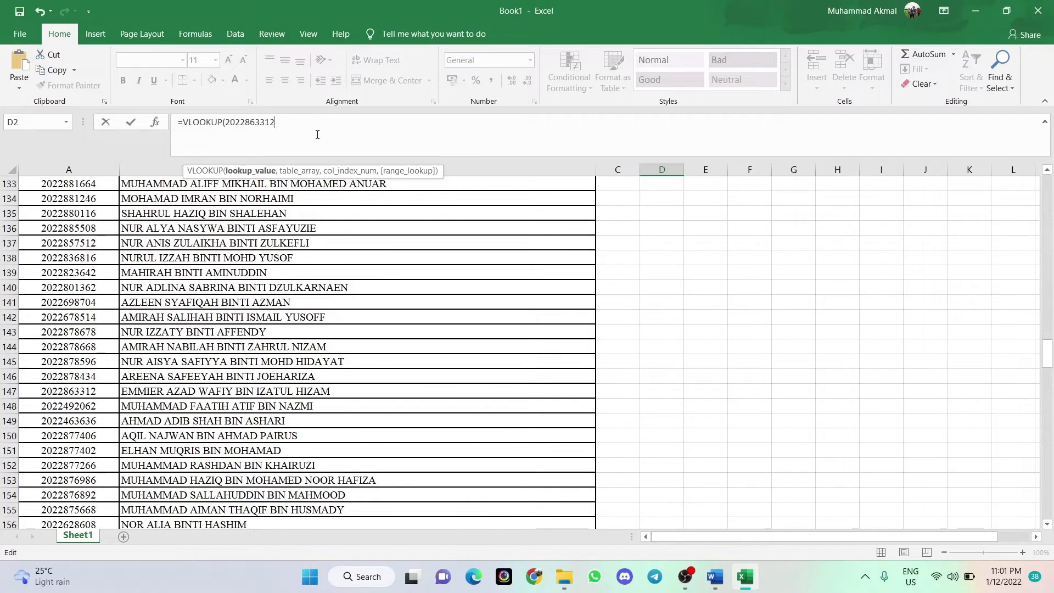
text(,)
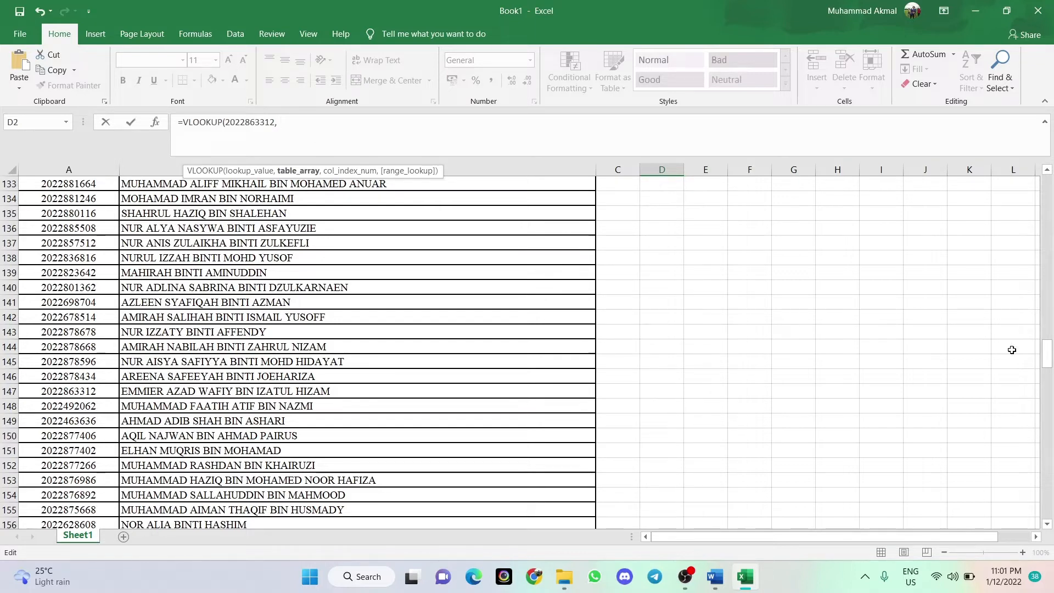
Step: Set the VLOOKUP table array to the whole student table, A1:B276, and add a comma after it
drag(1047, 360, 1046, 189)
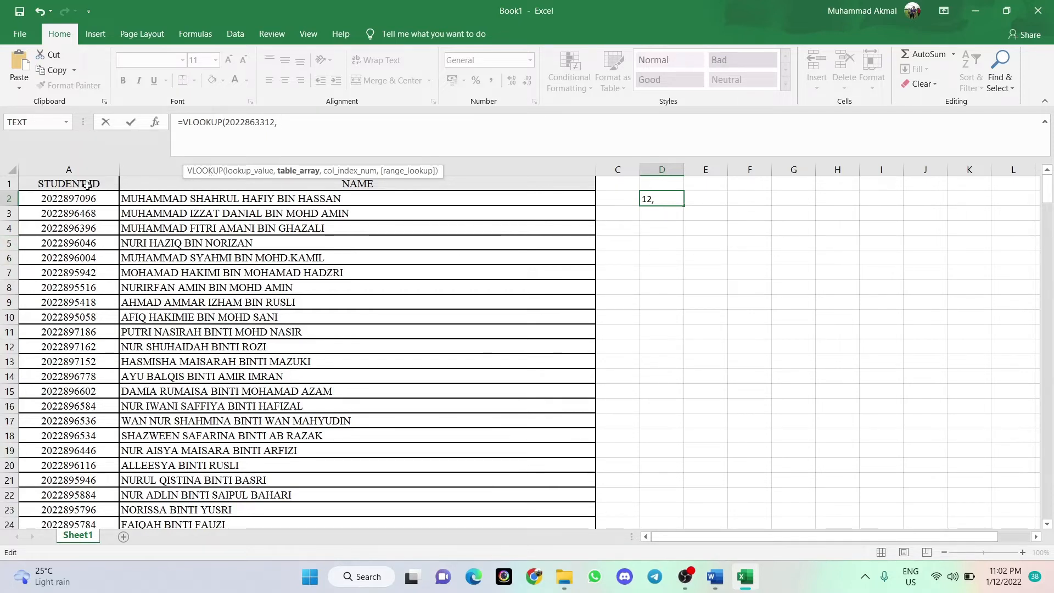
drag(30, 184, 593, 503)
drag(267, 591, 282, 498)
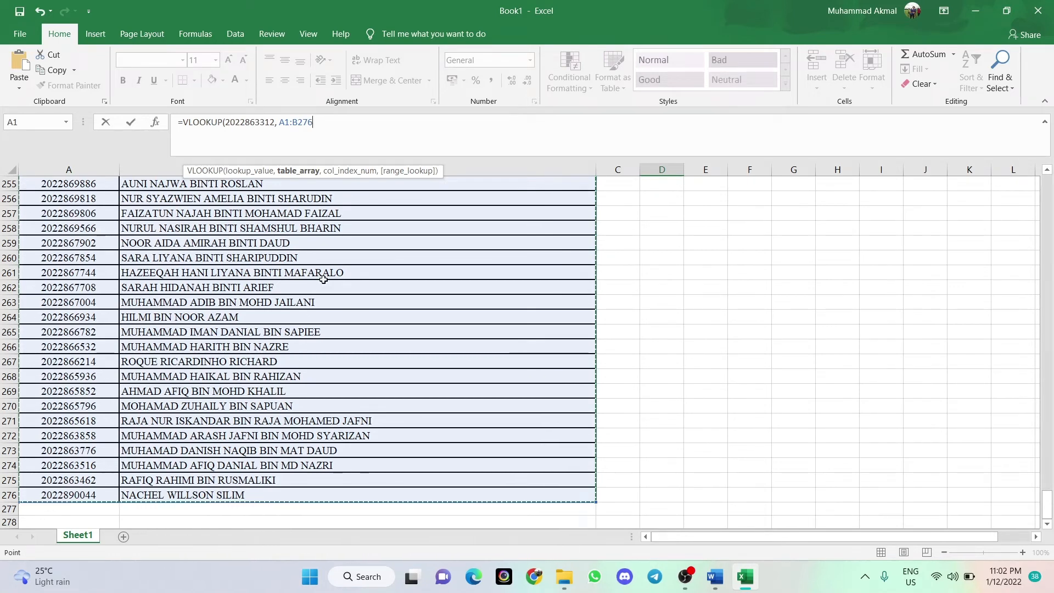
text(,)
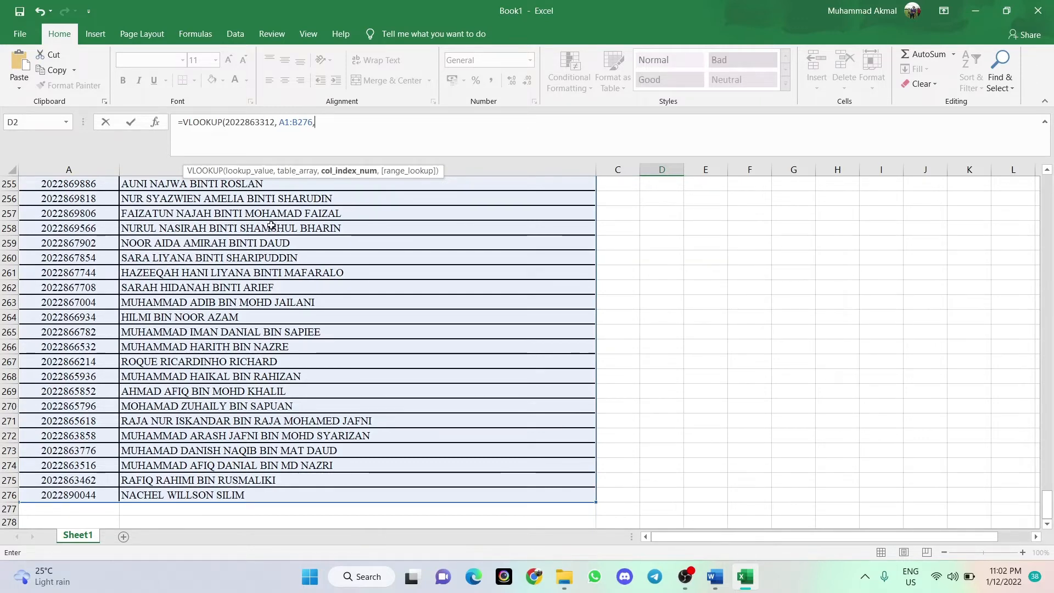
Step: Switch to Word and read the scenario paragraph to see which student detail is wanted and which is already known
drag(1048, 505, 1048, 164)
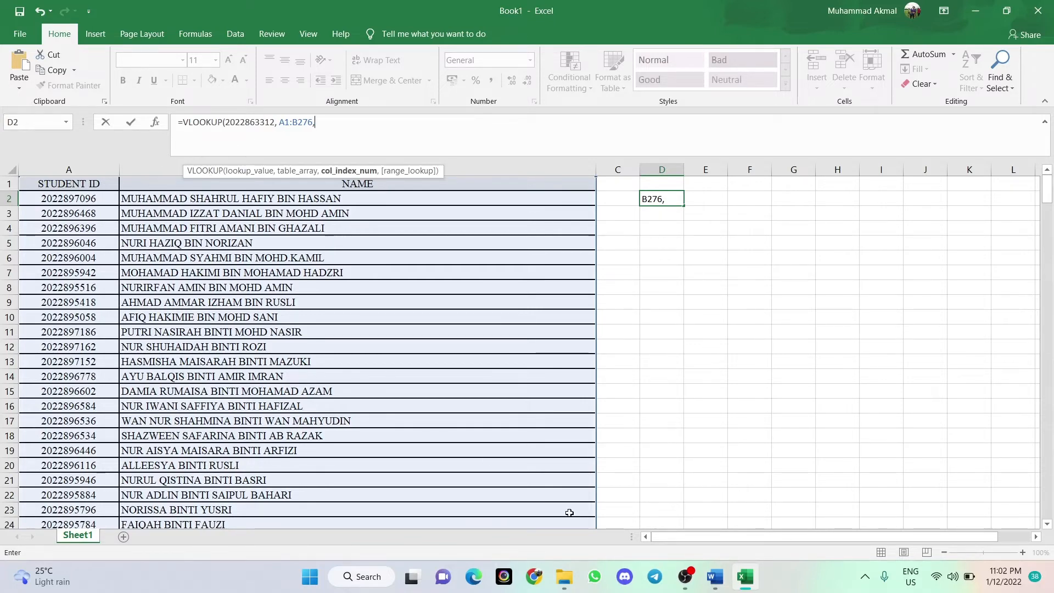
click(715, 578)
click(518, 215)
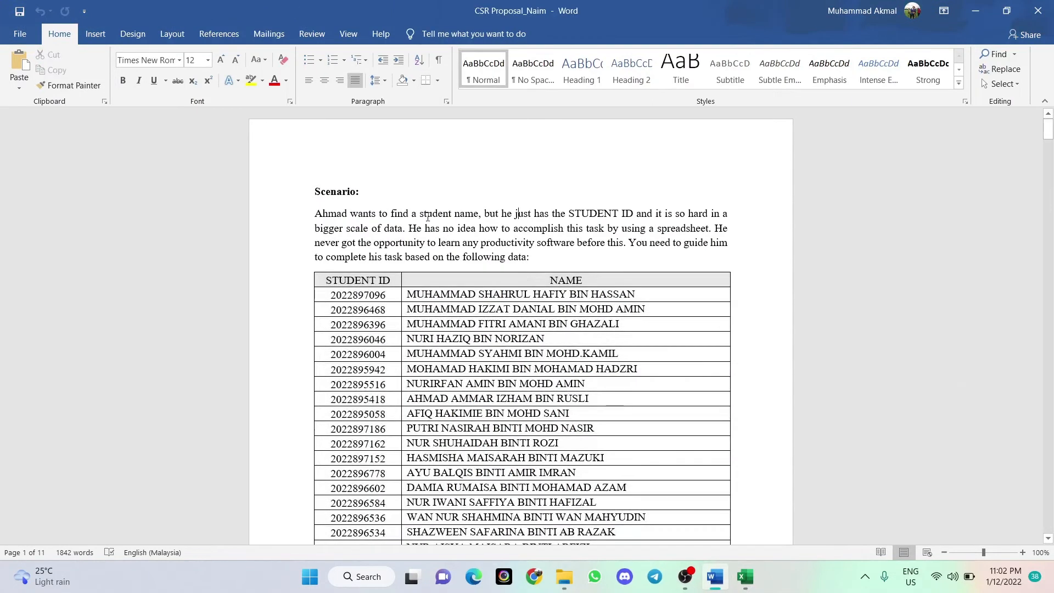
drag(419, 214, 481, 215)
click(490, 228)
drag(571, 213, 633, 214)
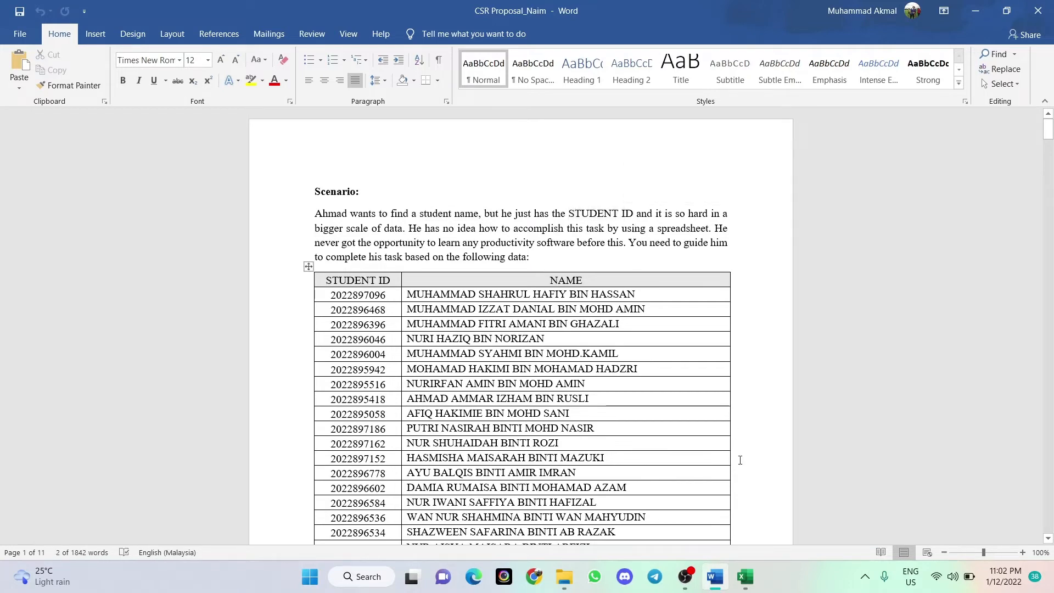
click(745, 576)
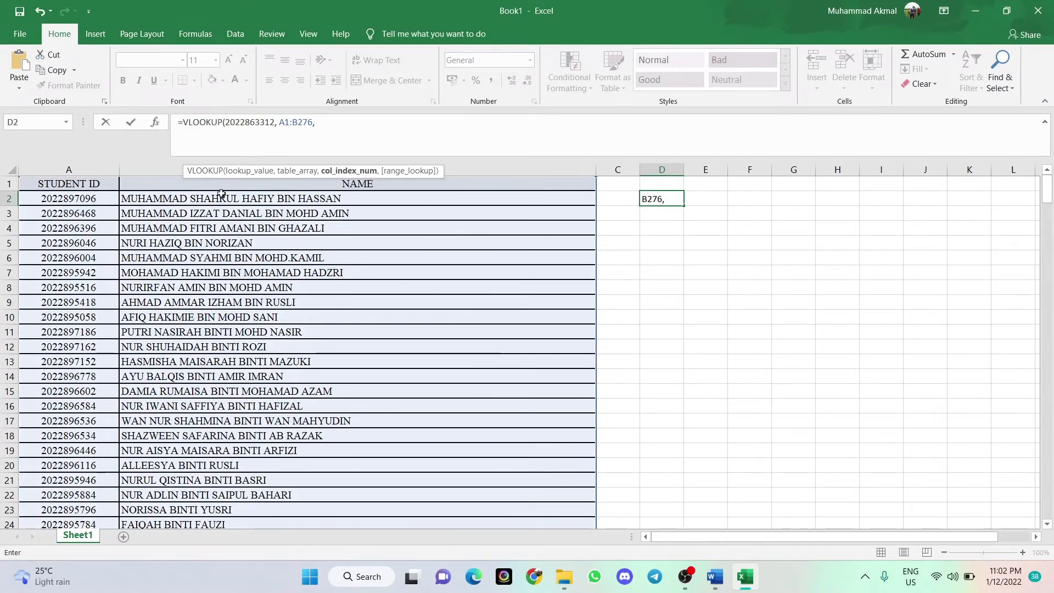
click(714, 576)
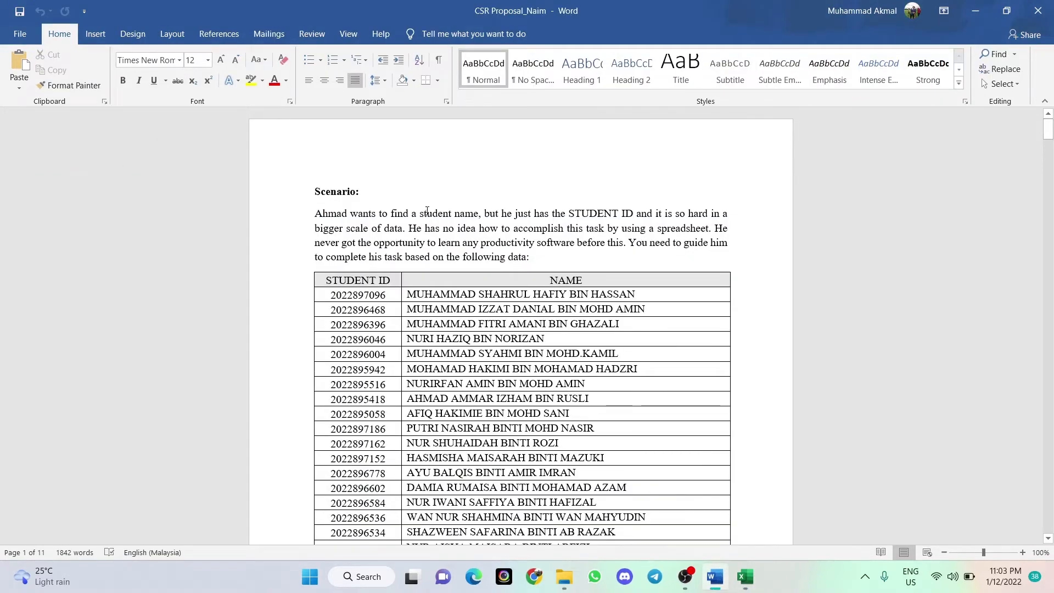
Step: Return to Excel and enter 2 as the VLOOKUP column index number, followed by a comma
click(975, 11)
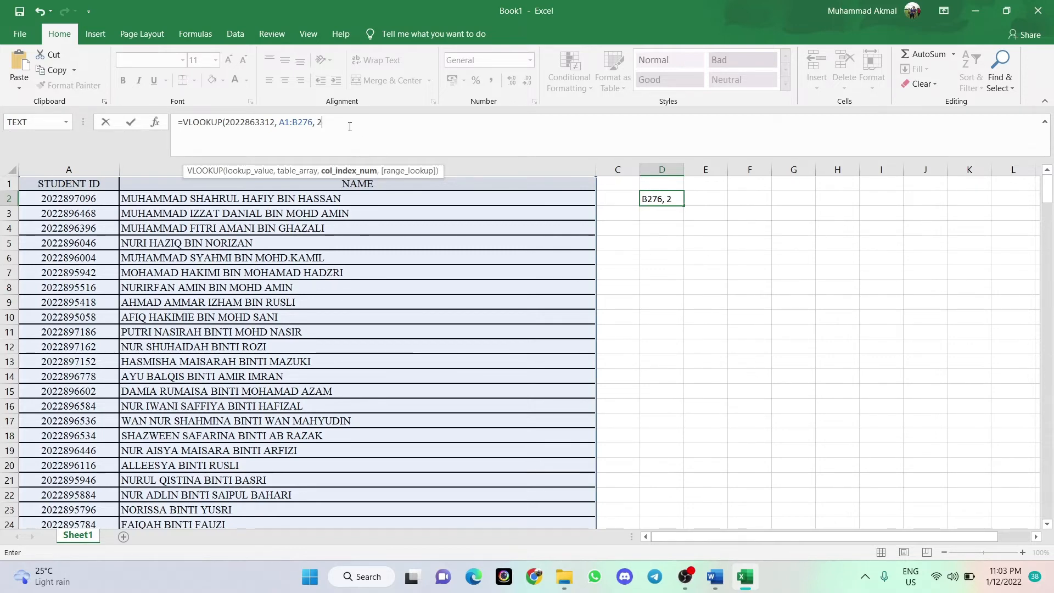
text(,)
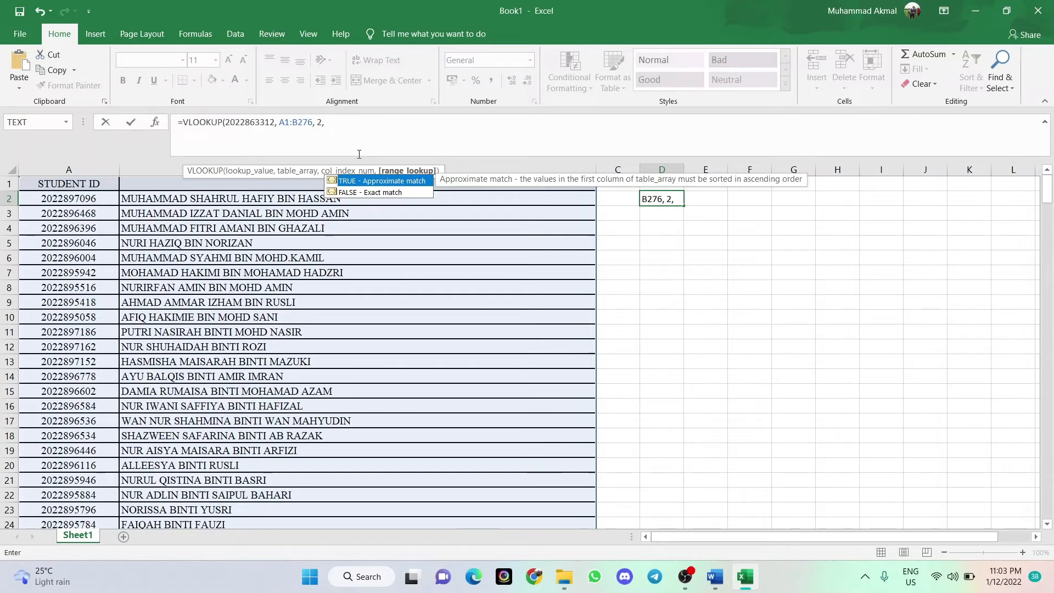
Step: Switch to Word and compare the words "name" and "STUDENT ID" in the scenario's first sentence
click(714, 576)
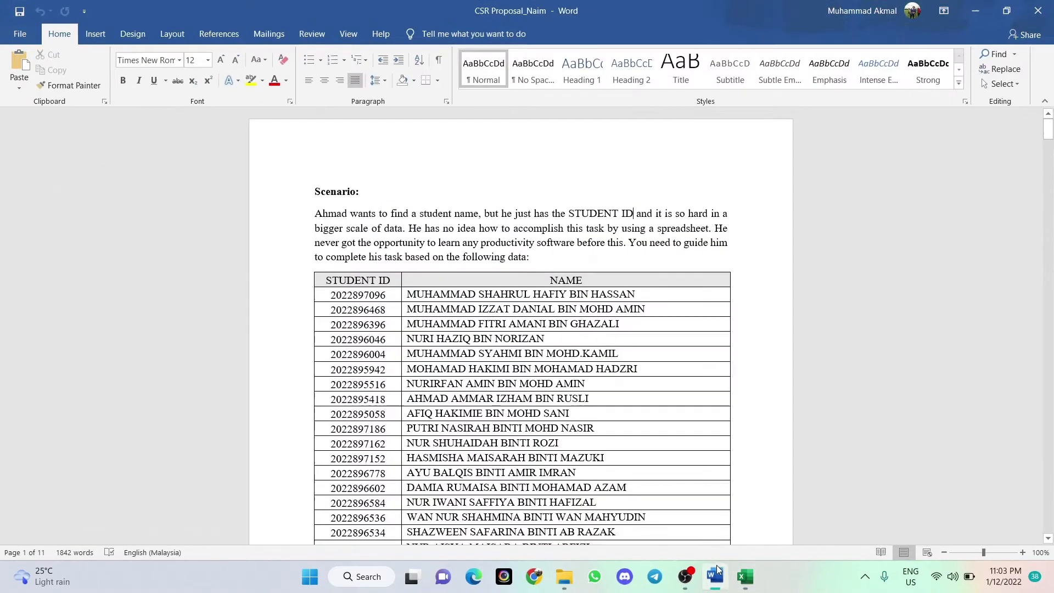
click(573, 216)
double_click(460, 214)
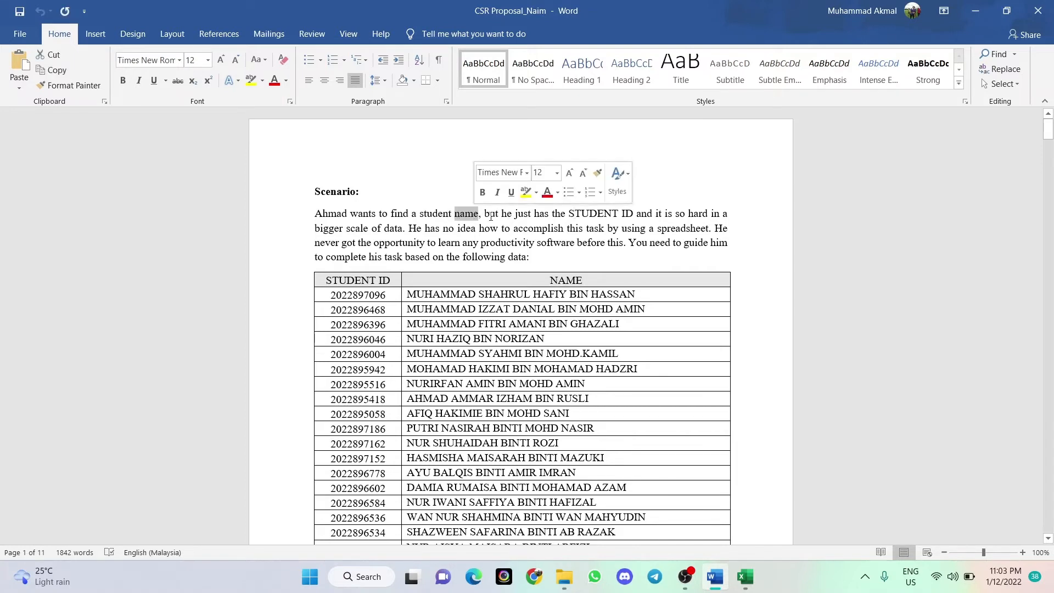
click(538, 215)
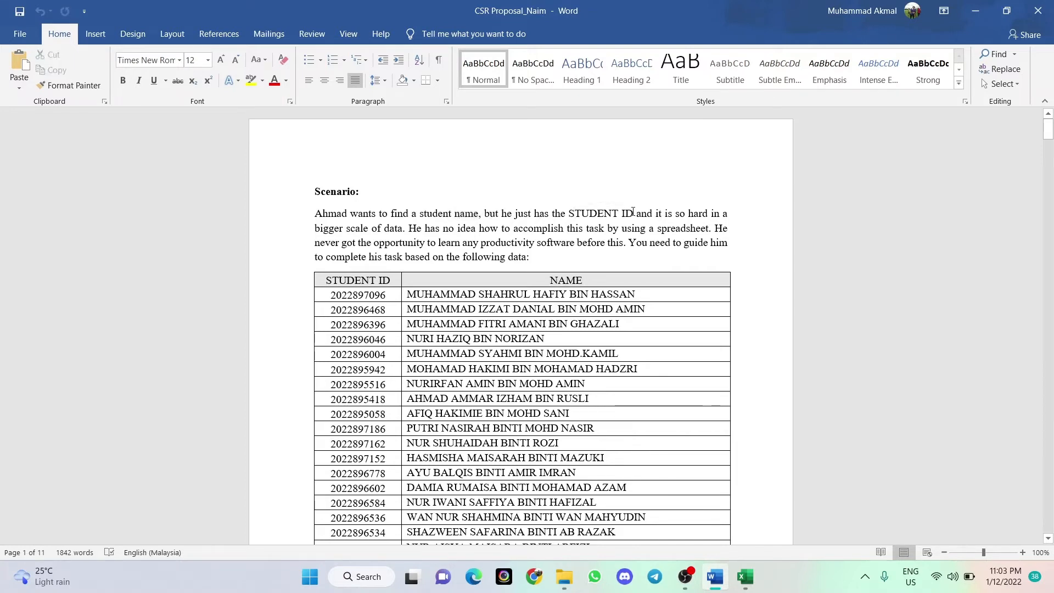
drag(633, 213, 569, 214)
click(599, 227)
double_click(476, 213)
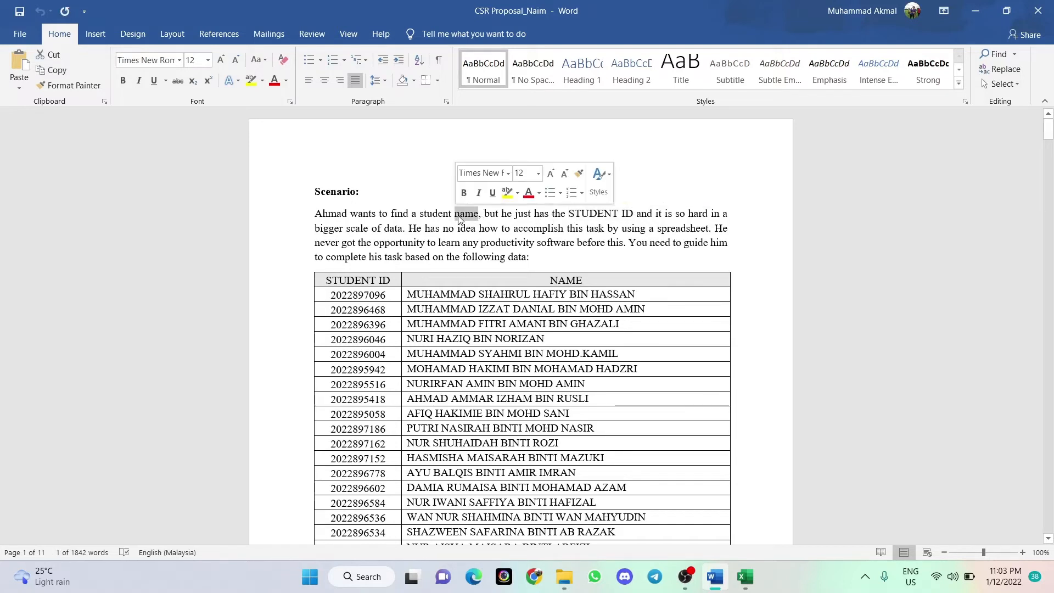
click(461, 215)
Step: Return to Excel, complete the VLOOKUP in D2 with FALSE for an exact match and a closing bracket, and select D2 to review it
click(975, 11)
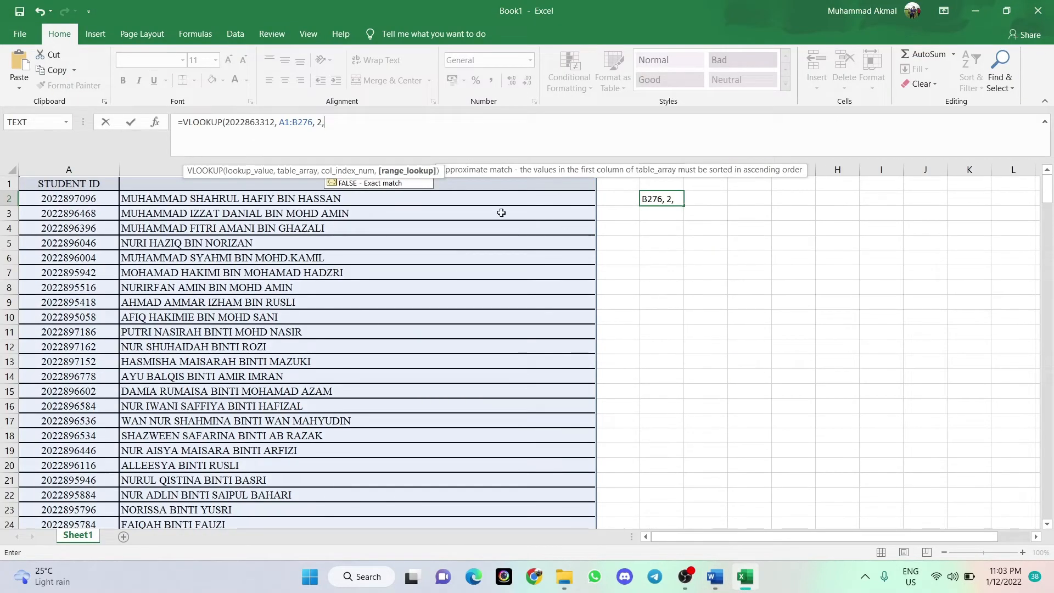
scroll(439, 270, down, 3)
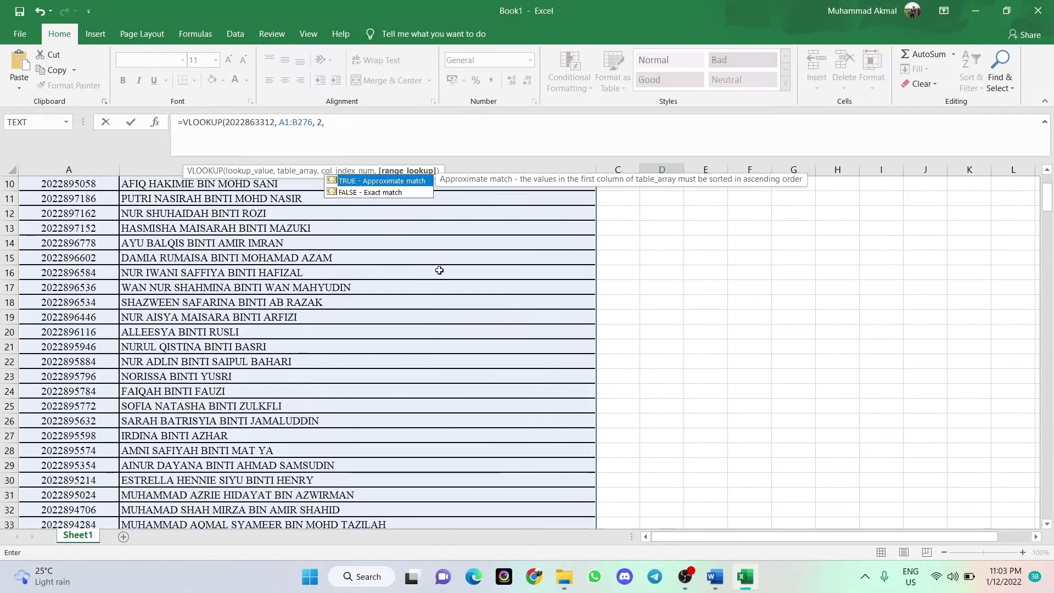
scroll(439, 270, up, 3)
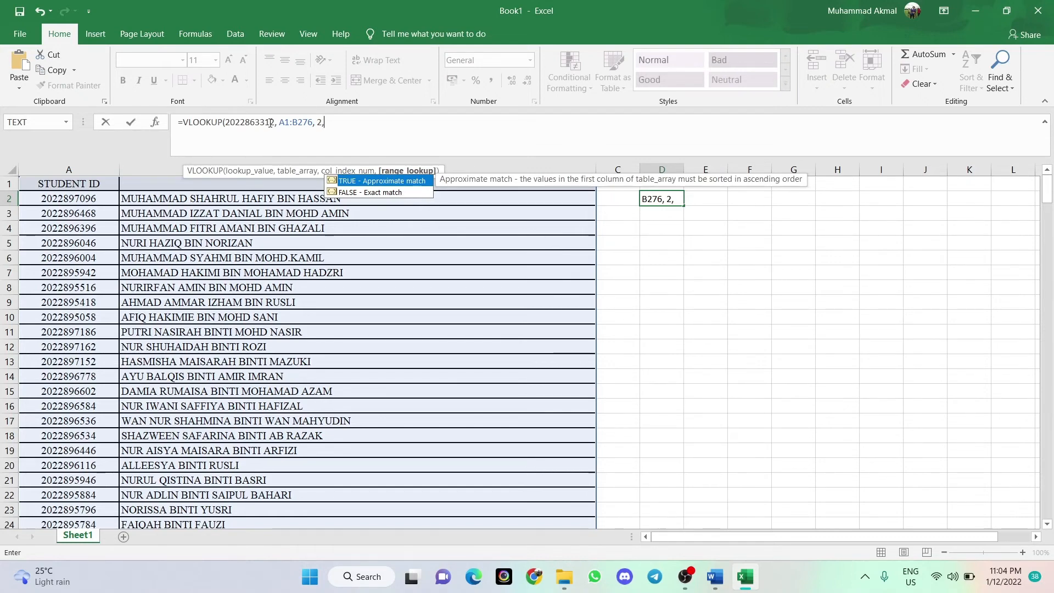
double_click(381, 193)
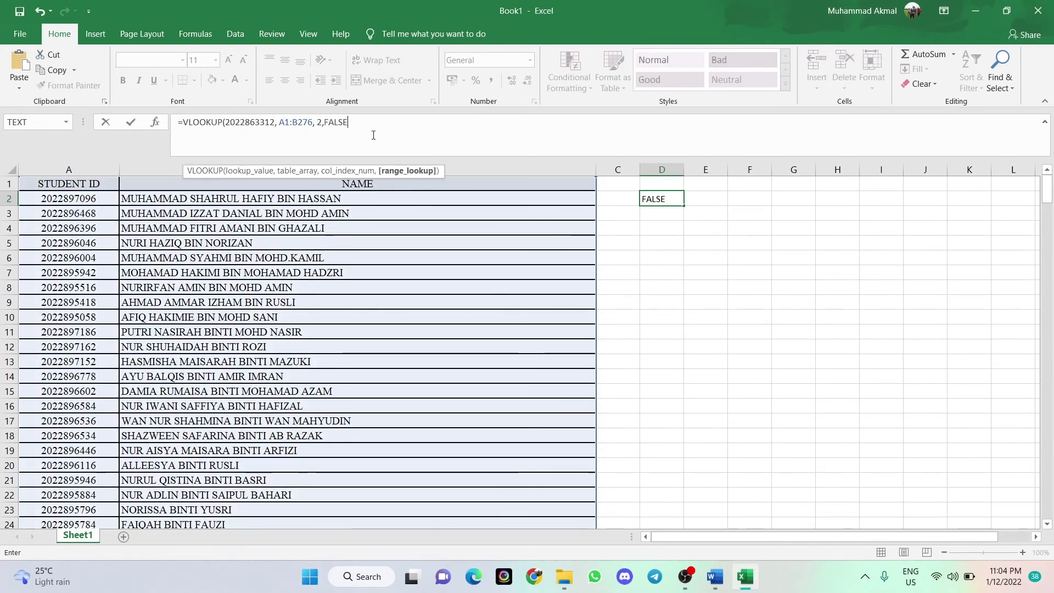
text())
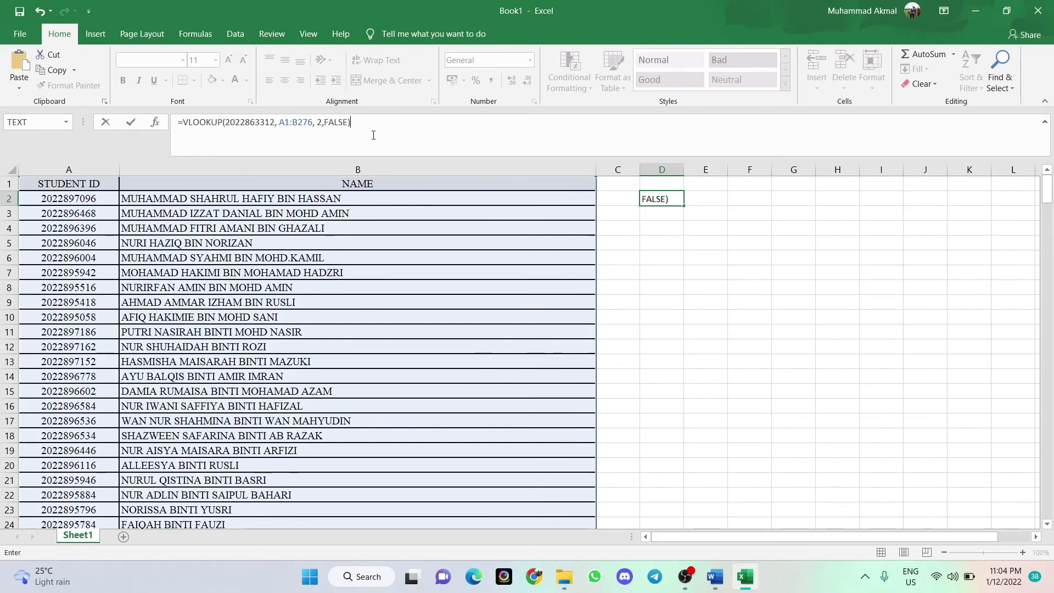
key(Return)
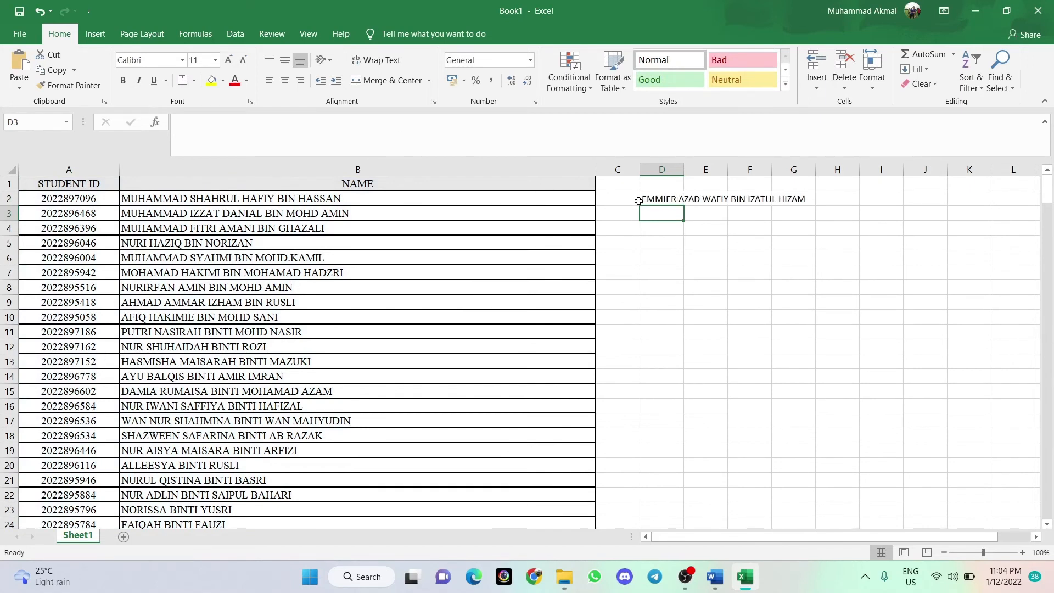
click(663, 200)
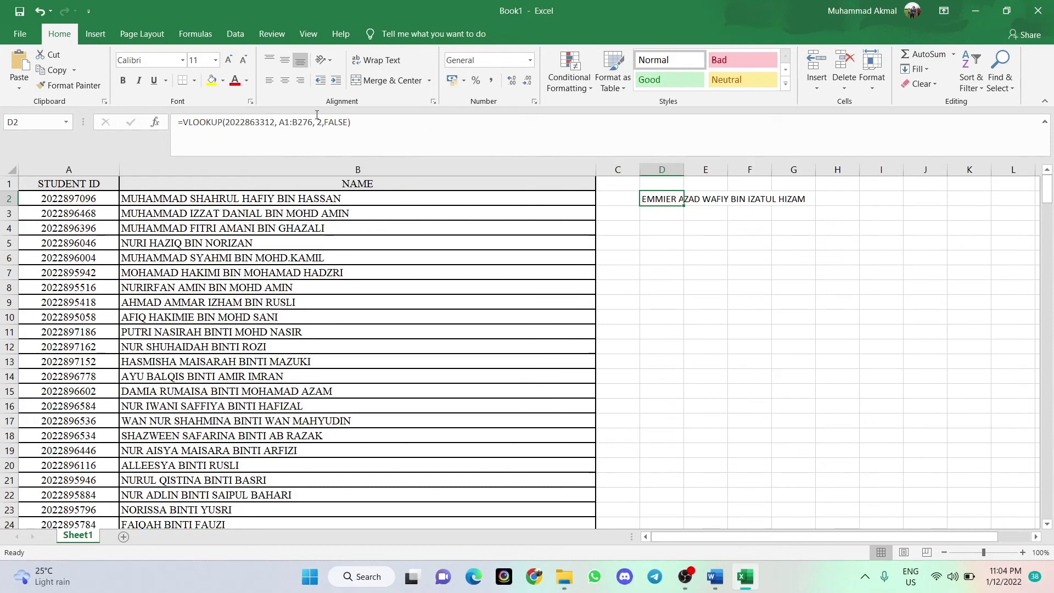
Step: Locate the looked-up student's record in the table, select A147:B147, and check it against the VLOOKUP formula and result in D2
click(661, 212)
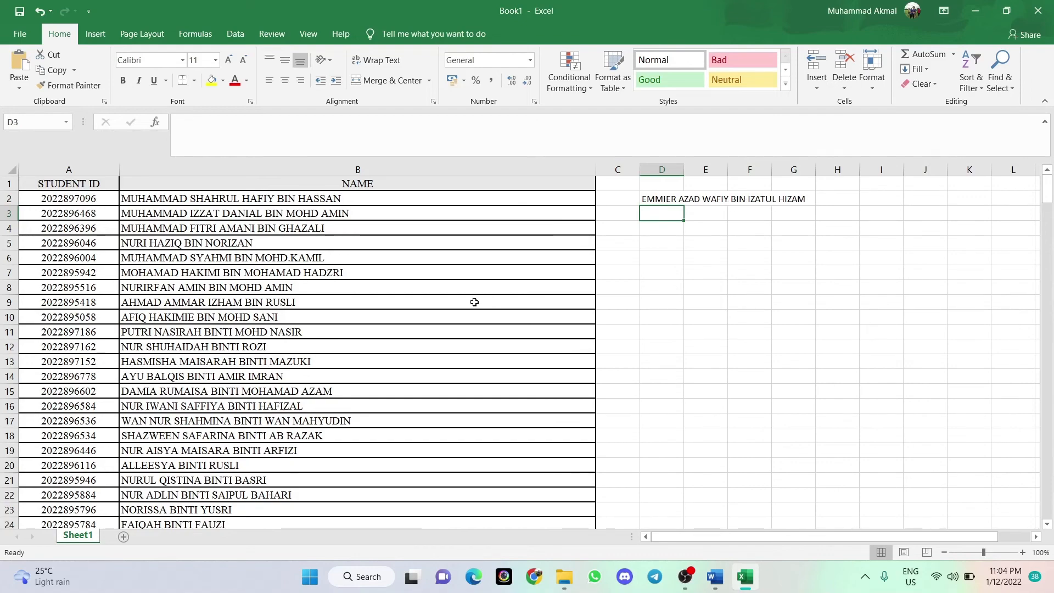
scroll(285, 362, down, 3)
scroll(274, 365, up, 3)
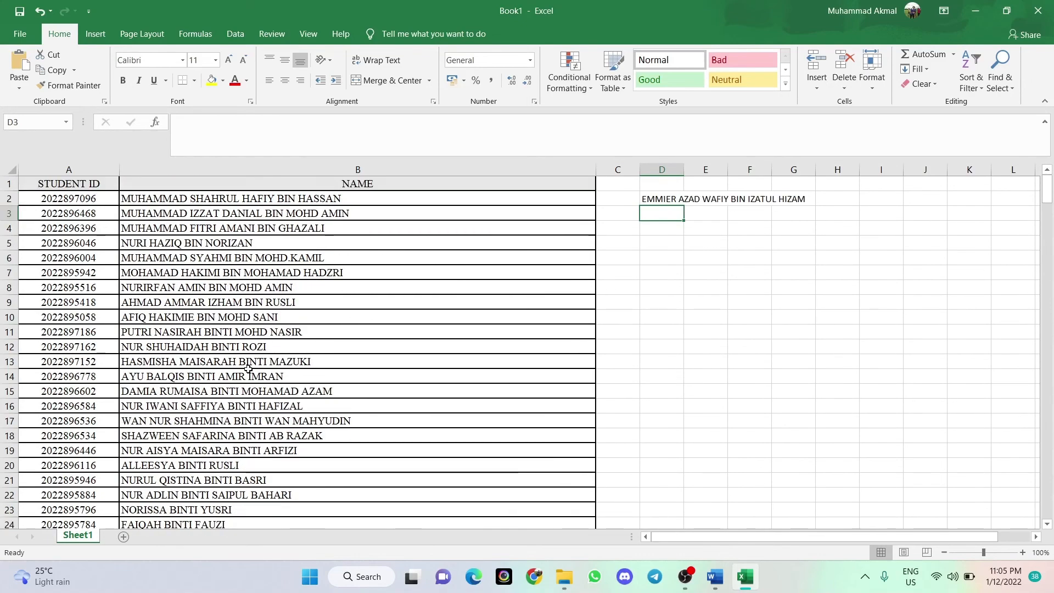
scroll(248, 368, down, 8)
scroll(248, 368, down, 20)
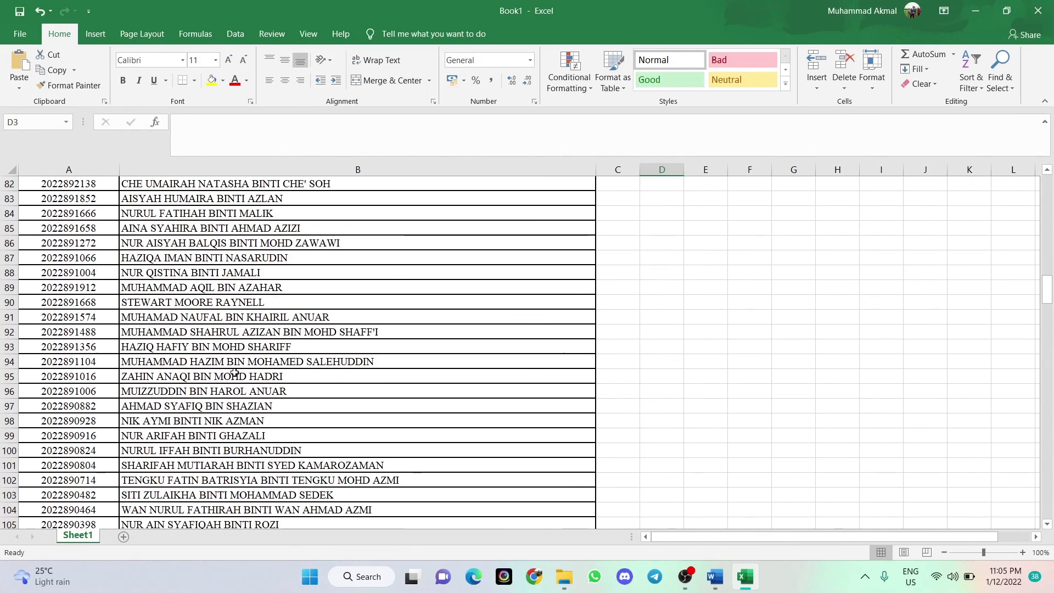
scroll(234, 373, down, 12)
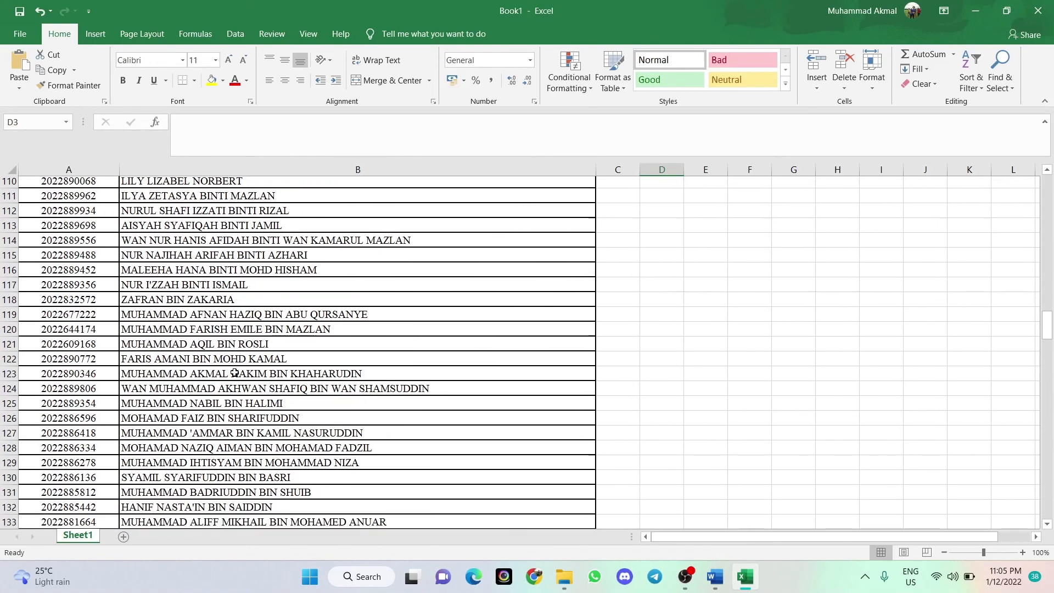
scroll(235, 373, down, 4)
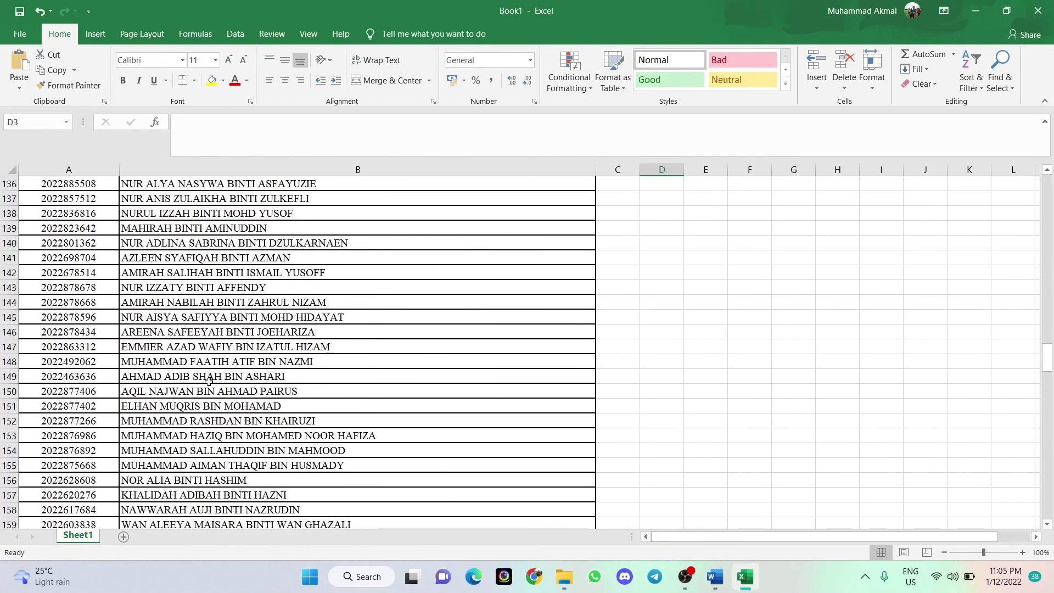
drag(109, 347, 149, 346)
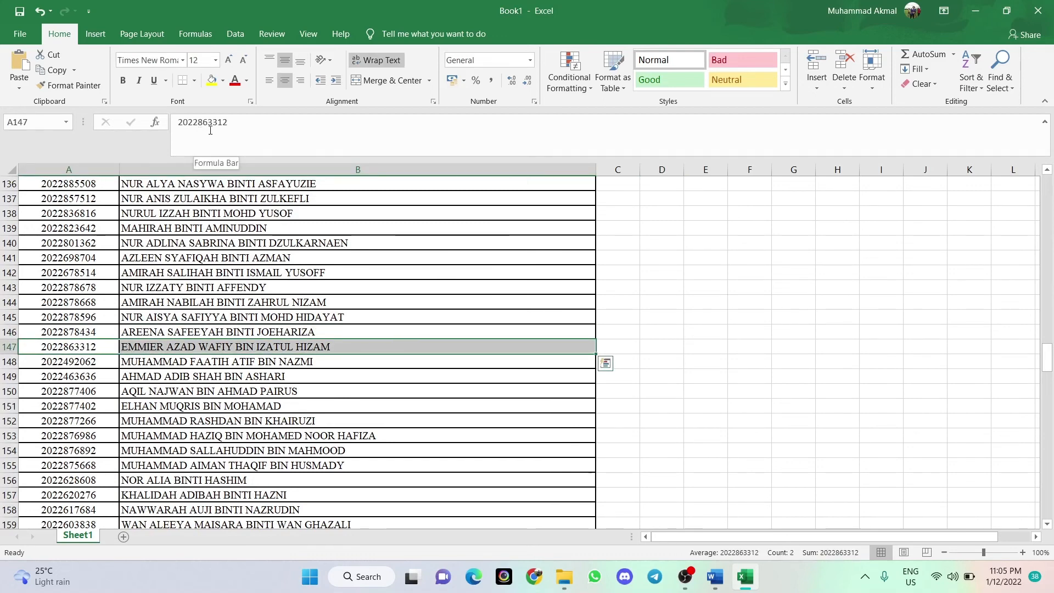
drag(1046, 358, 1046, 184)
click(667, 199)
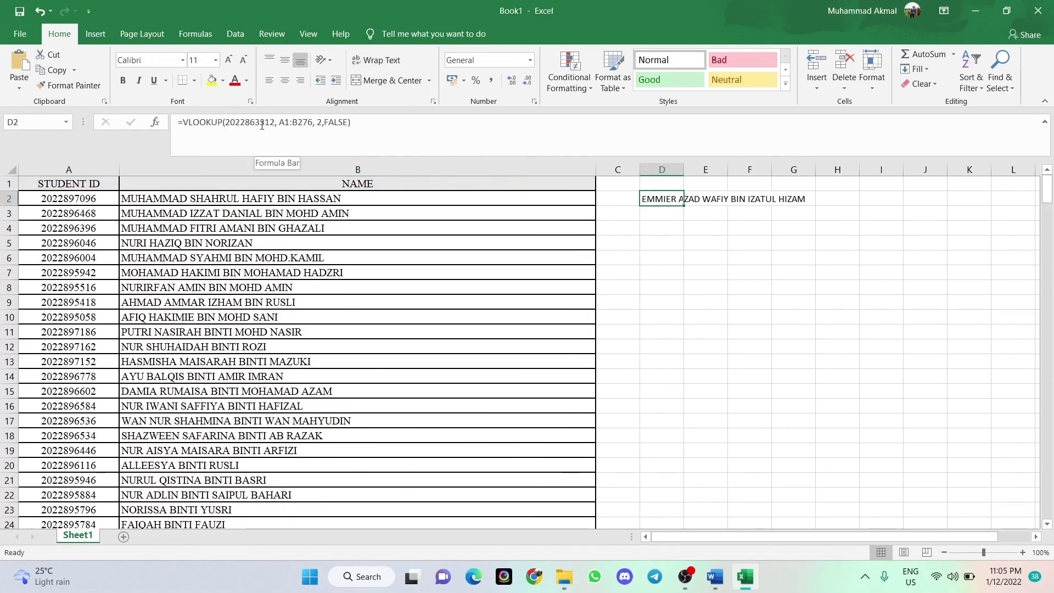
Step: Paste a second VLOOKUP into D4 for another student ID, using range A1:B276, column index 2 and FALSE for an exact match
click(666, 229)
key(ctrl+v)
click(685, 577)
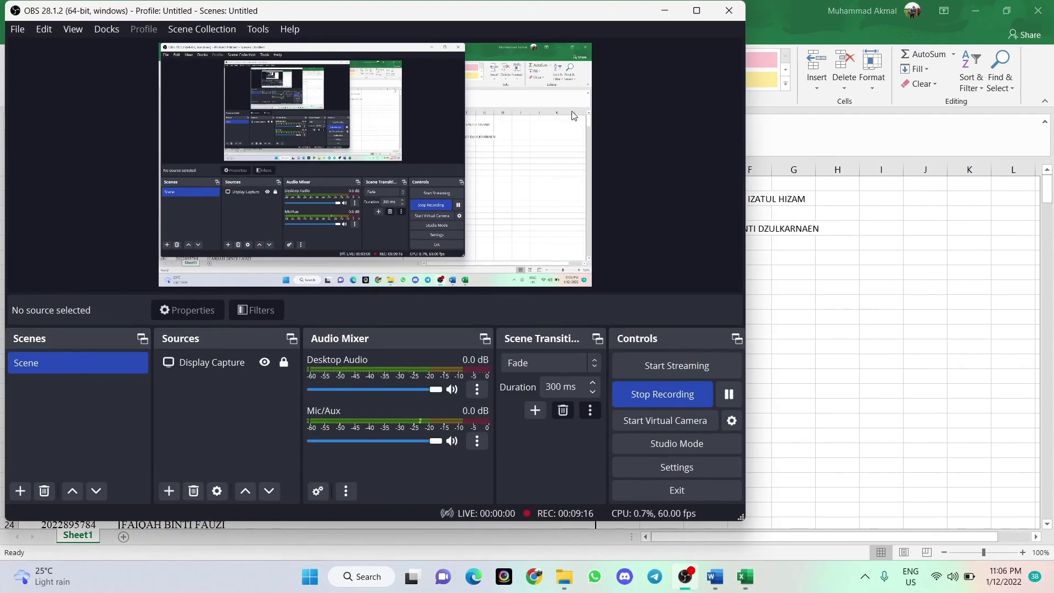
click(685, 576)
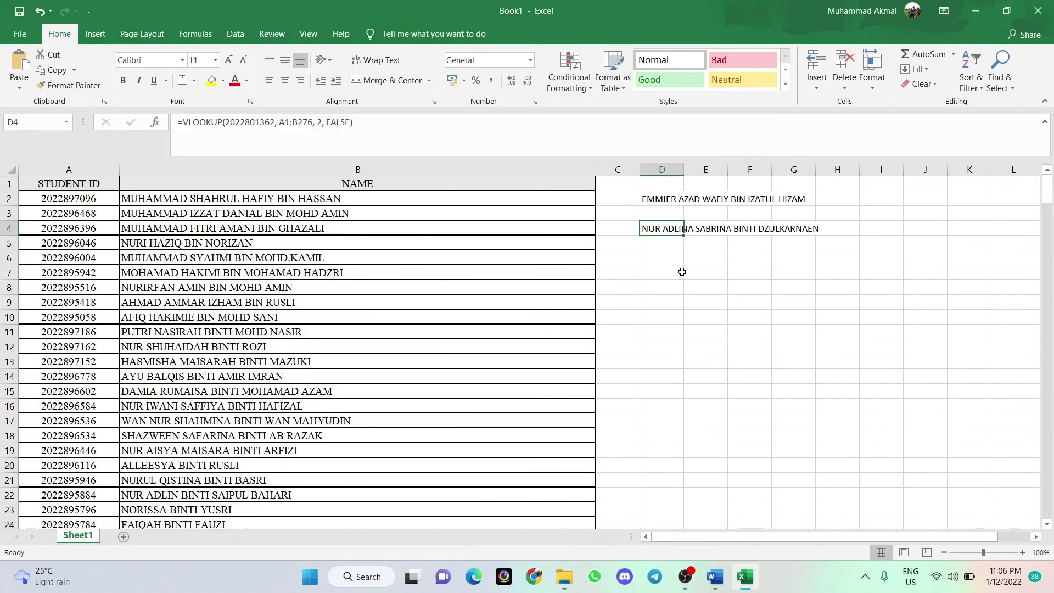
click(675, 243)
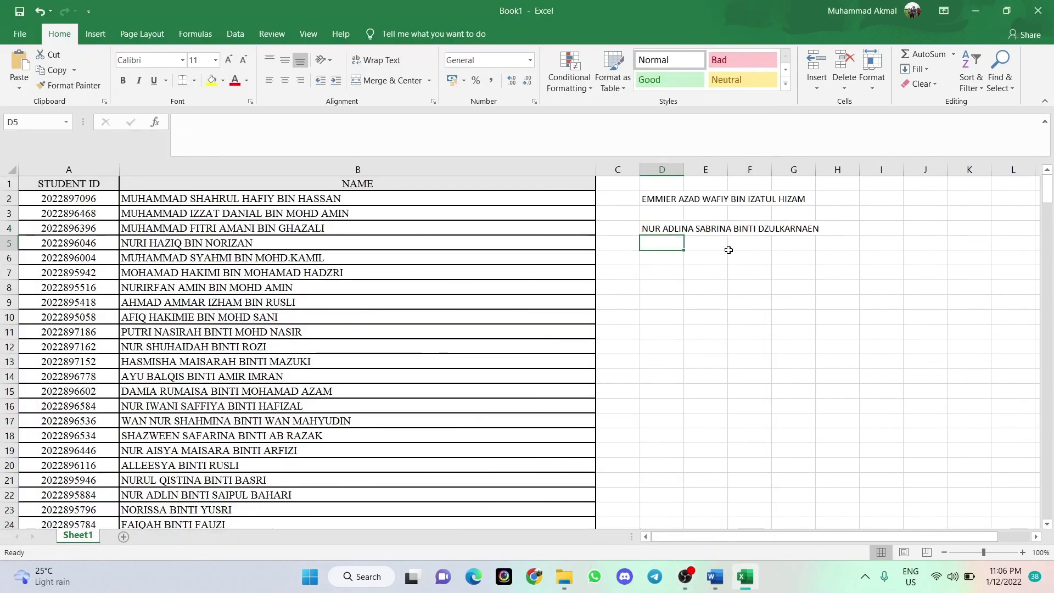